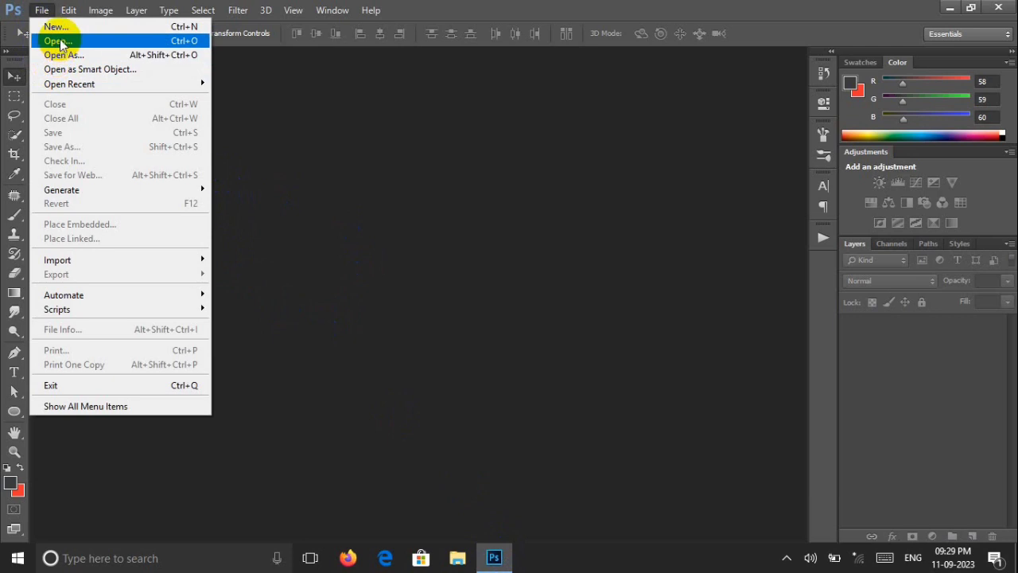
Open boss 3.psd and boss 4.psd from the vinaya chavithi 2023 folder, accepting the missing-font notices.
{"action": "left_click", "coordinate": [54, 40]}
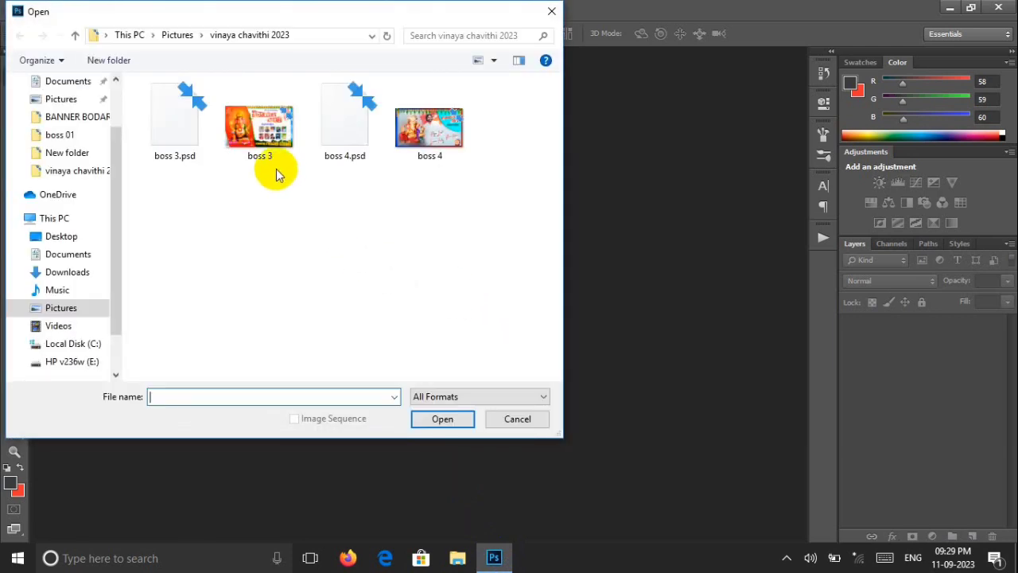
{"action": "left_click", "coordinate": [177, 140]}
{"action": "left_click", "coordinate": [349, 140], "text": "ctrl"}
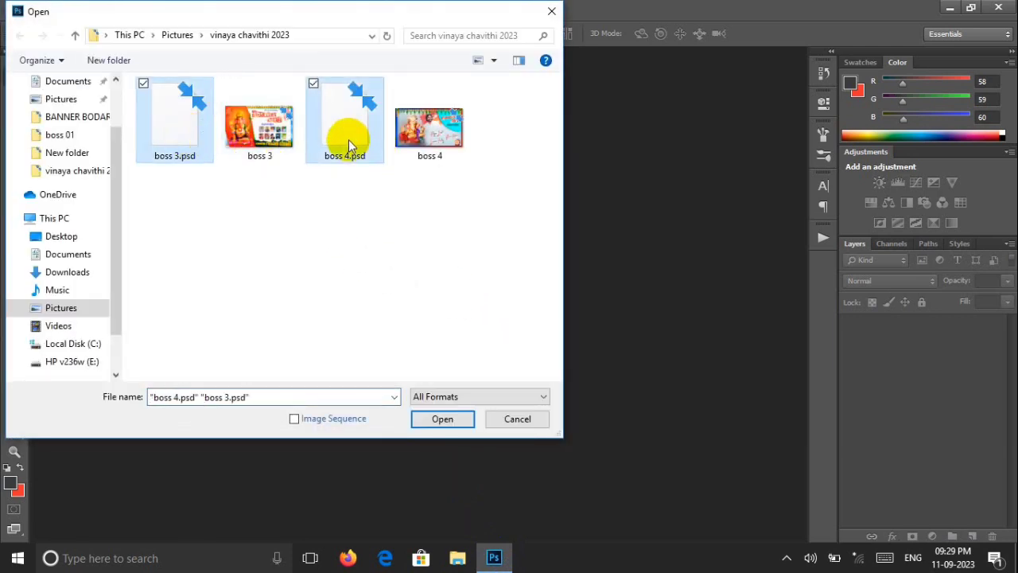
{"action": "left_click", "coordinate": [440, 419]}
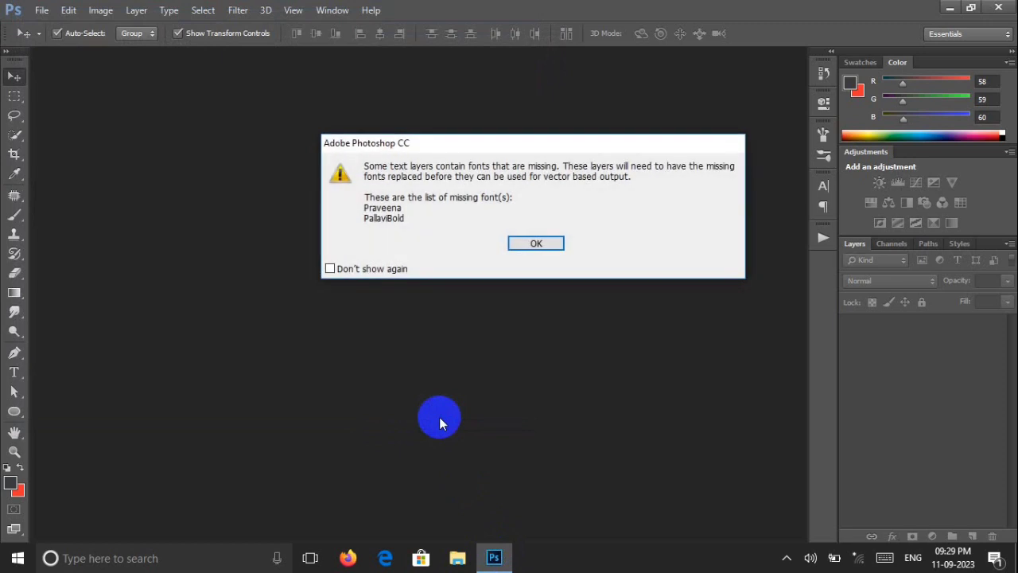
{"action": "left_click", "coordinate": [527, 245]}
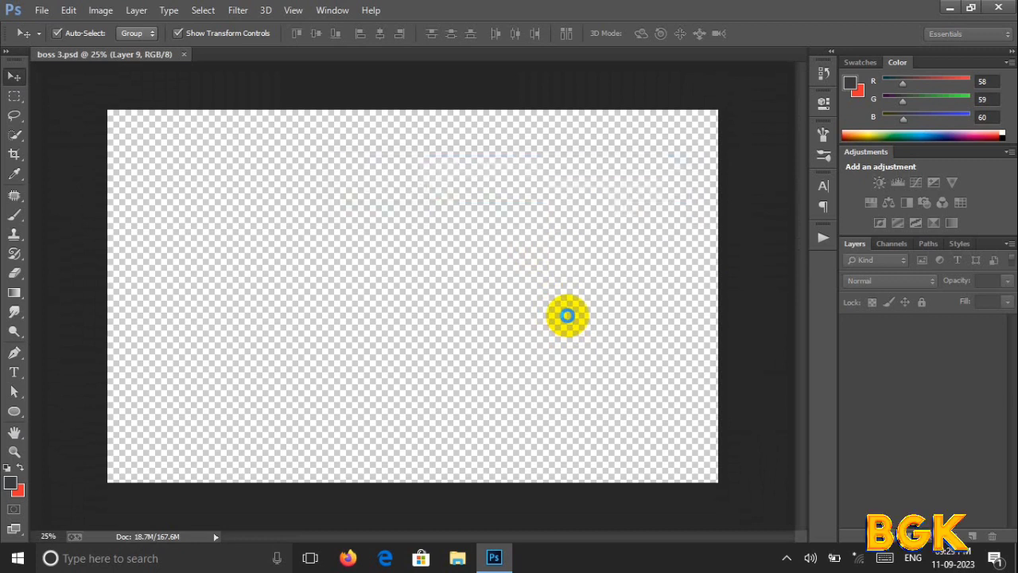
{"action": "left_click", "coordinate": [503, 229]}
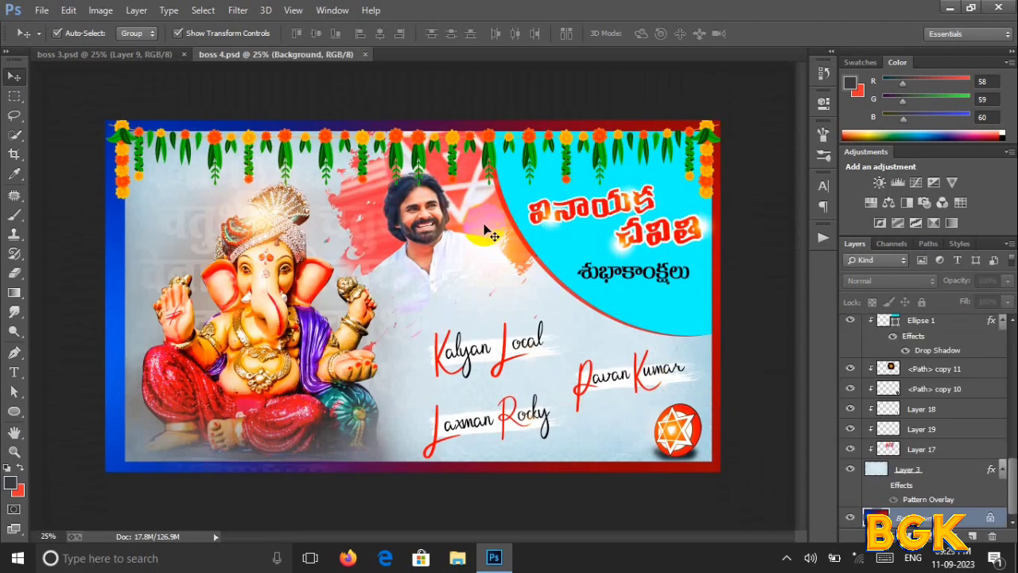
Examine the boss 4 banner and the boss 3 banner in turn, viewing the Ganesha artwork and lower details up close and each whole design.
{"action": "right_click", "coordinate": [410, 259]}
{"action": "left_click", "coordinate": [445, 269]}
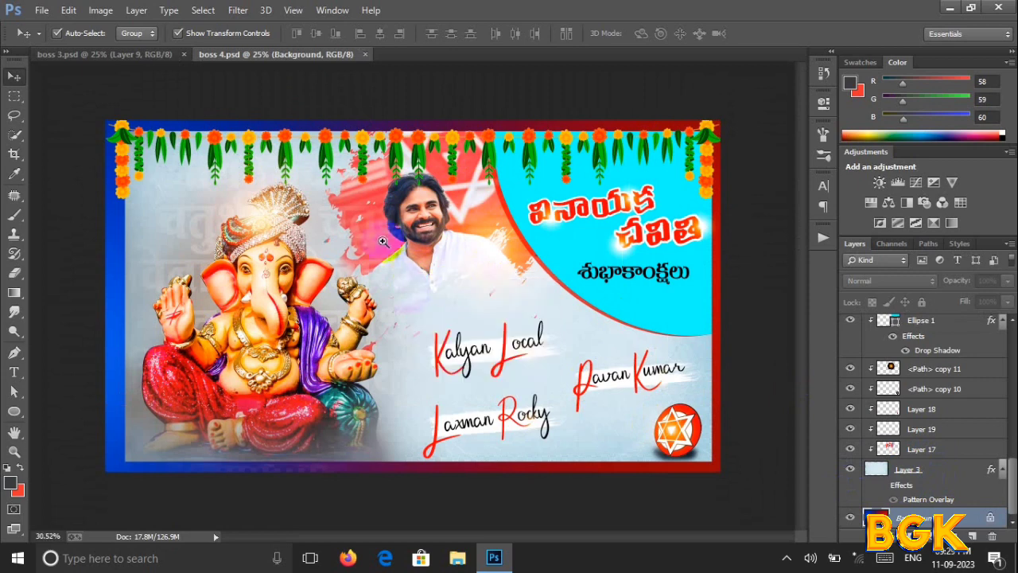
{"action": "left_click", "coordinate": [162, 57]}
{"action": "left_click", "coordinate": [239, 188], "text": "ctrl"}
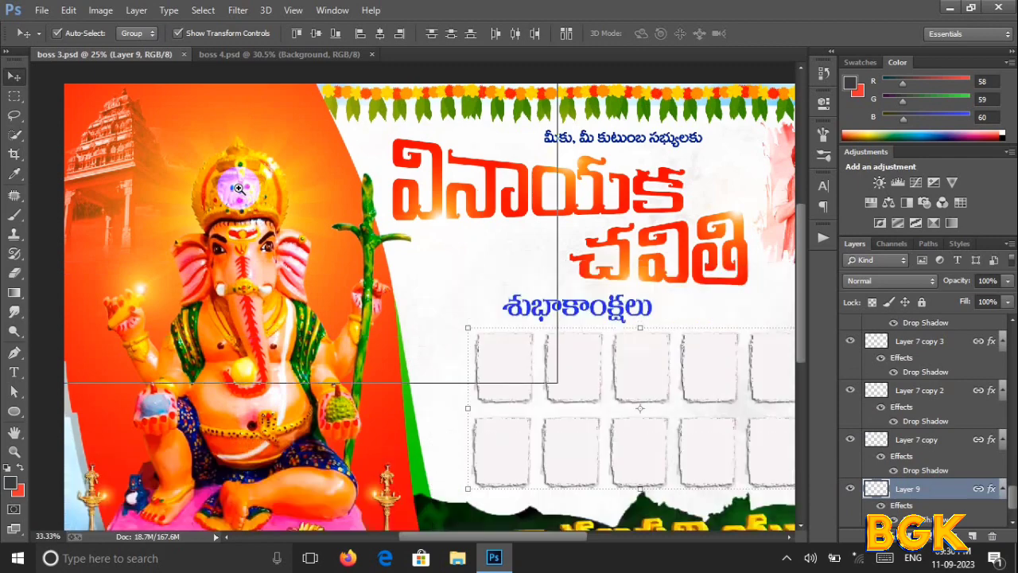
{"action": "left_click", "coordinate": [239, 187], "text": "ctrl"}
{"action": "left_click_drag", "start_coordinate": [239, 188], "coordinate": [205, 173]}
{"action": "left_click_drag", "start_coordinate": [265, 383], "coordinate": [335, 289]}
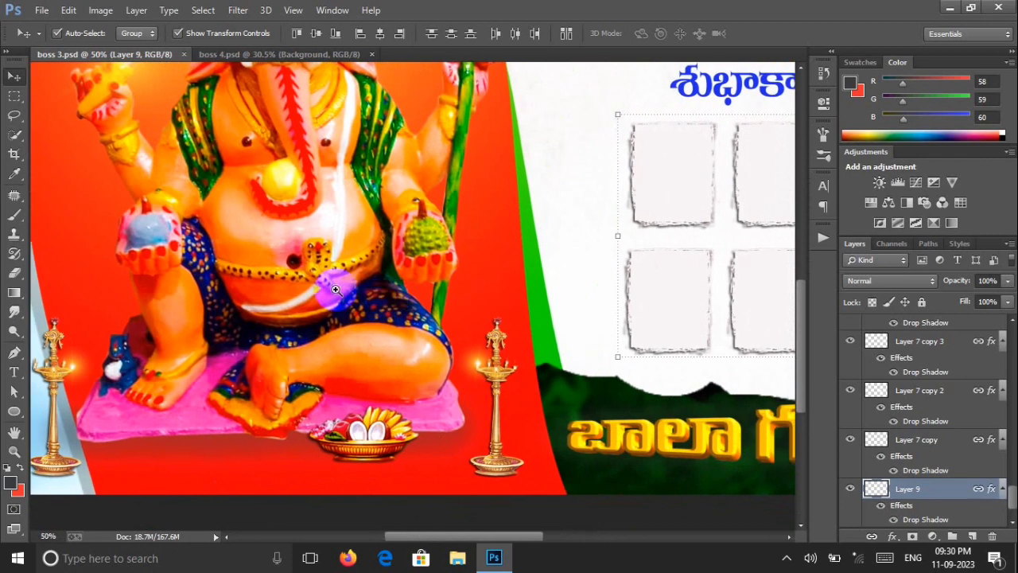
{"action": "right_click", "coordinate": [335, 290]}
{"action": "left_click", "coordinate": [373, 297]}
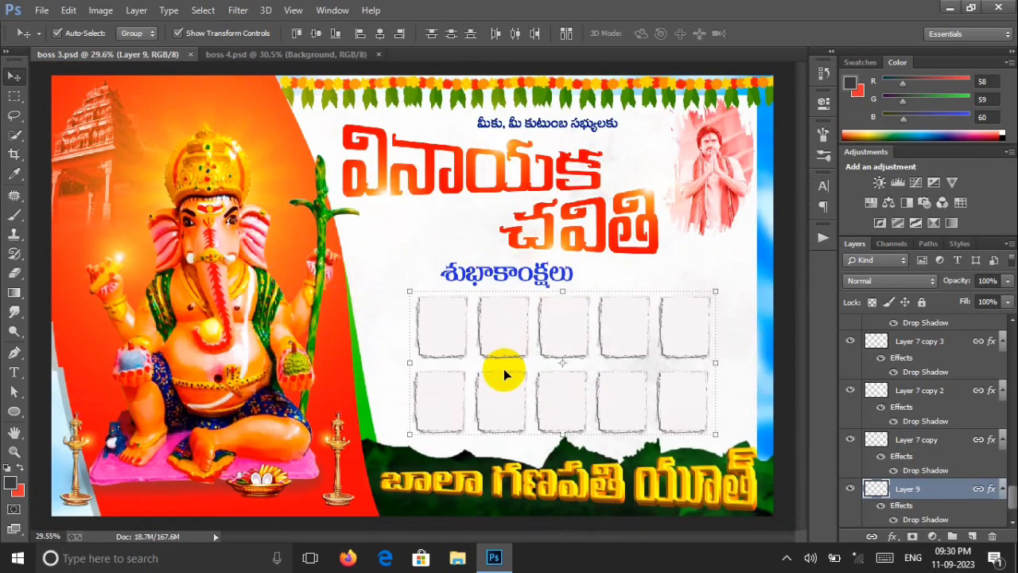
Delete the hidden layer directly below "Your Design Here" near the top of the boss 3 layer stack.
{"action": "scroll", "coordinate": [933, 428], "scroll_direction": "up", "scroll_amount": 3}
{"action": "scroll", "coordinate": [932, 428], "scroll_direction": "up", "scroll_amount": 10}
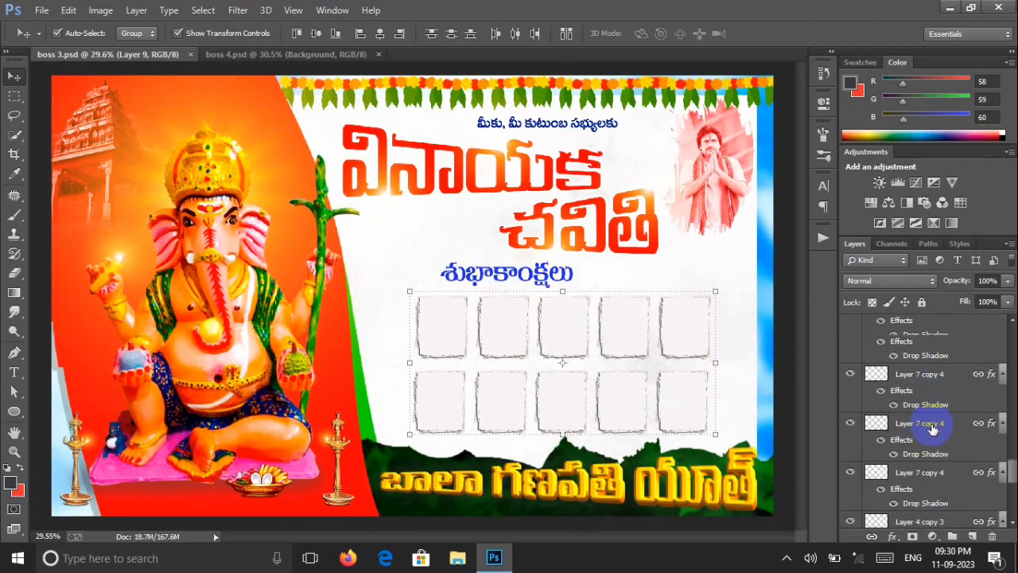
{"action": "scroll", "coordinate": [932, 428], "scroll_direction": "up", "scroll_amount": 10}
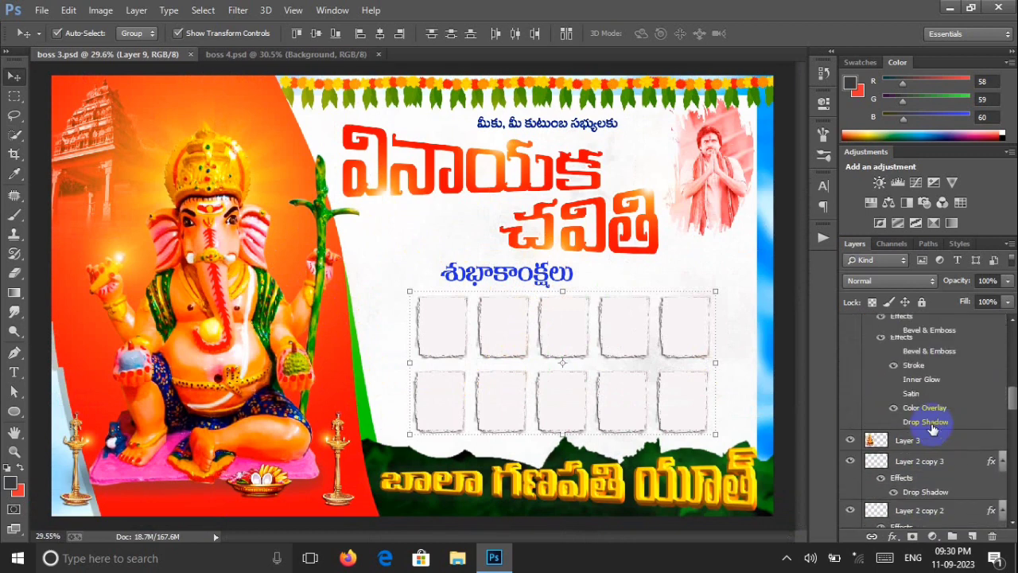
{"action": "scroll", "coordinate": [933, 428], "scroll_direction": "up", "scroll_amount": 5}
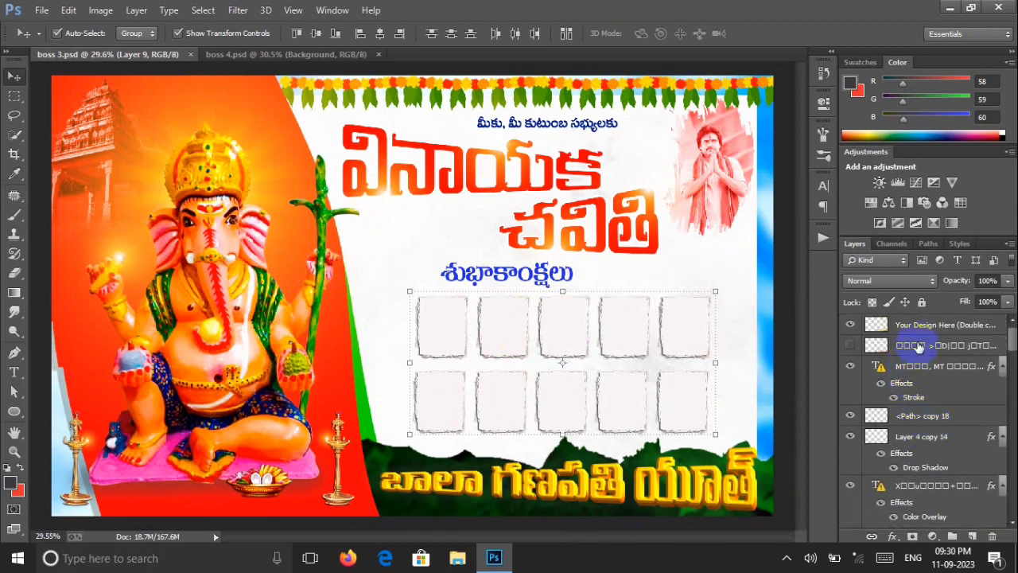
{"action": "left_click", "coordinate": [919, 346]}
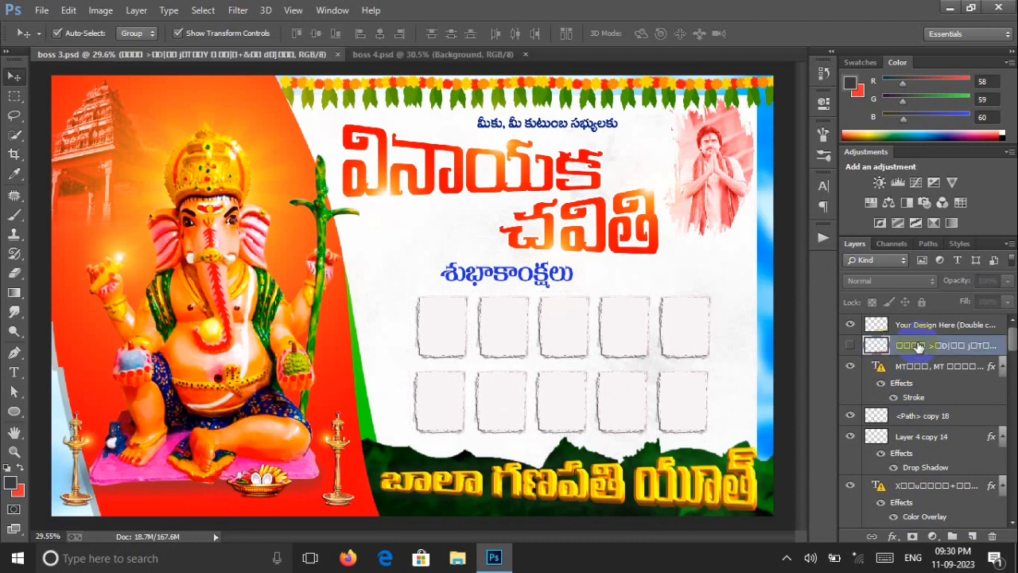
{"action": "key", "text": "Delete"}
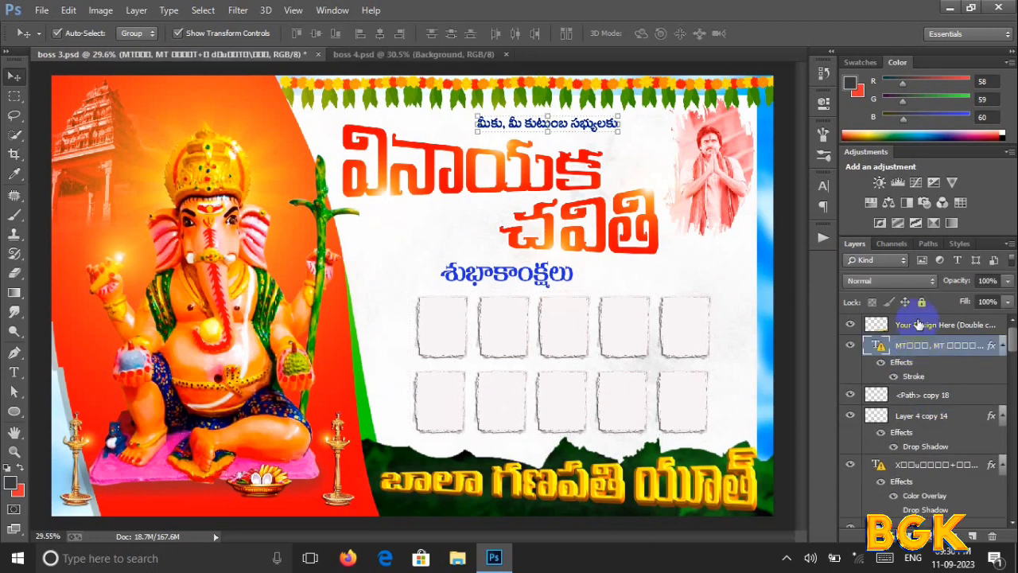
Hide the uppermost layers from "Your Design Here" down through <Path> copy 12, including the small texts and light flares.
{"action": "left_click", "coordinate": [919, 324]}
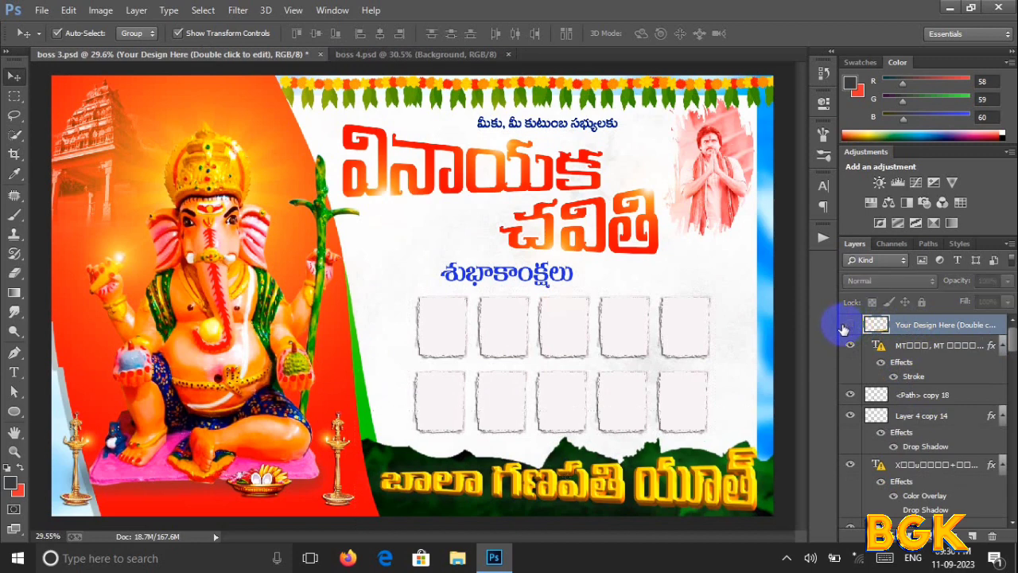
{"action": "left_click", "coordinate": [852, 349]}
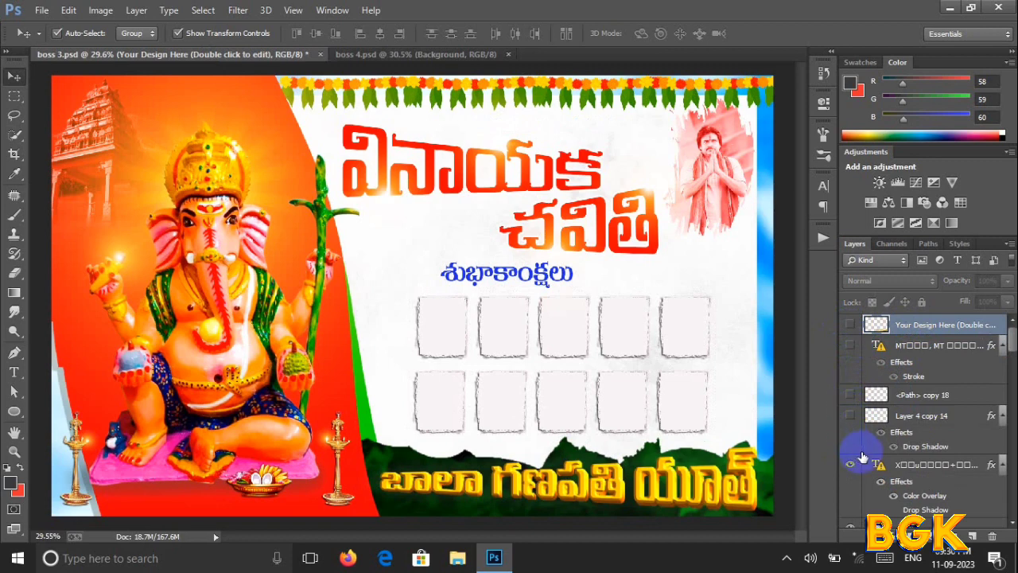
{"action": "scroll", "coordinate": [855, 466], "scroll_direction": "down", "scroll_amount": 2}
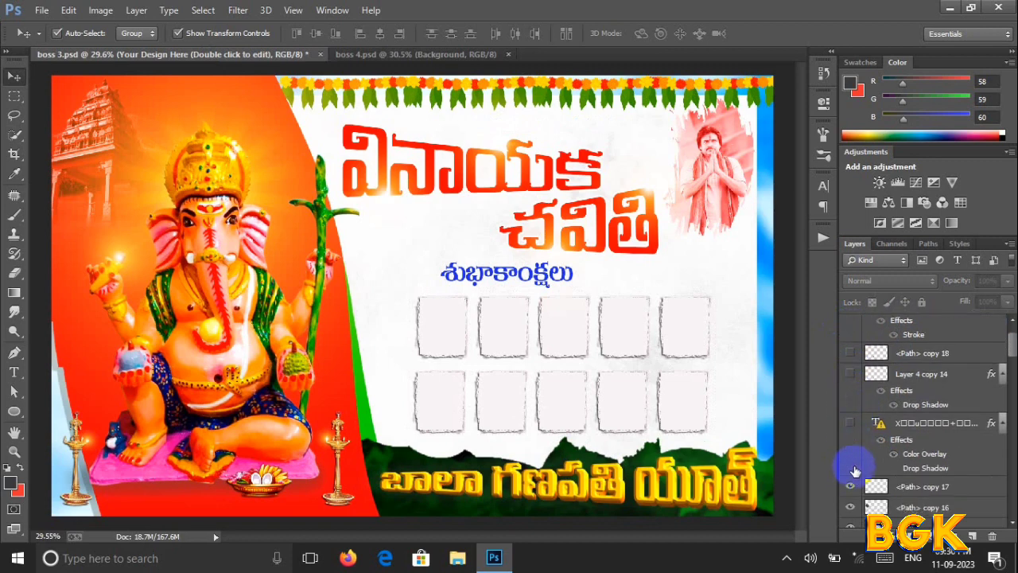
{"action": "left_click", "coordinate": [851, 488]}
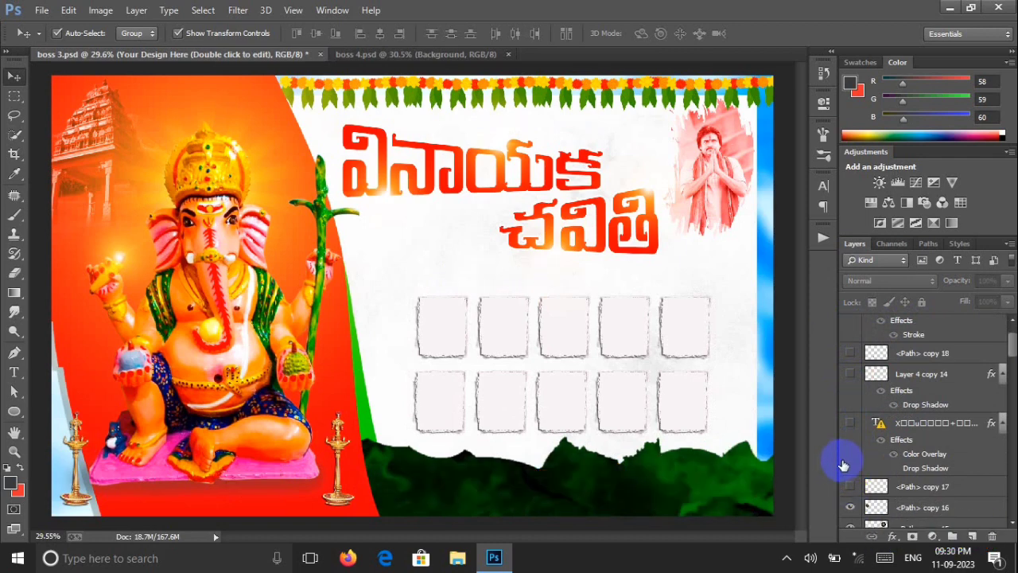
{"action": "left_click_drag", "start_coordinate": [1012, 340], "coordinate": [1012, 355]}
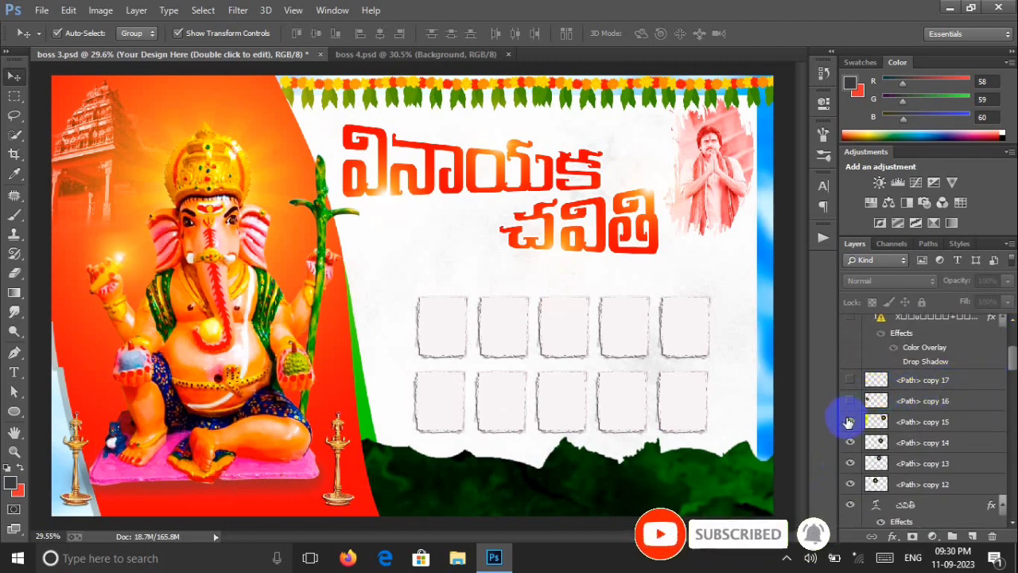
{"action": "left_click_drag", "start_coordinate": [849, 421], "coordinate": [852, 479]}
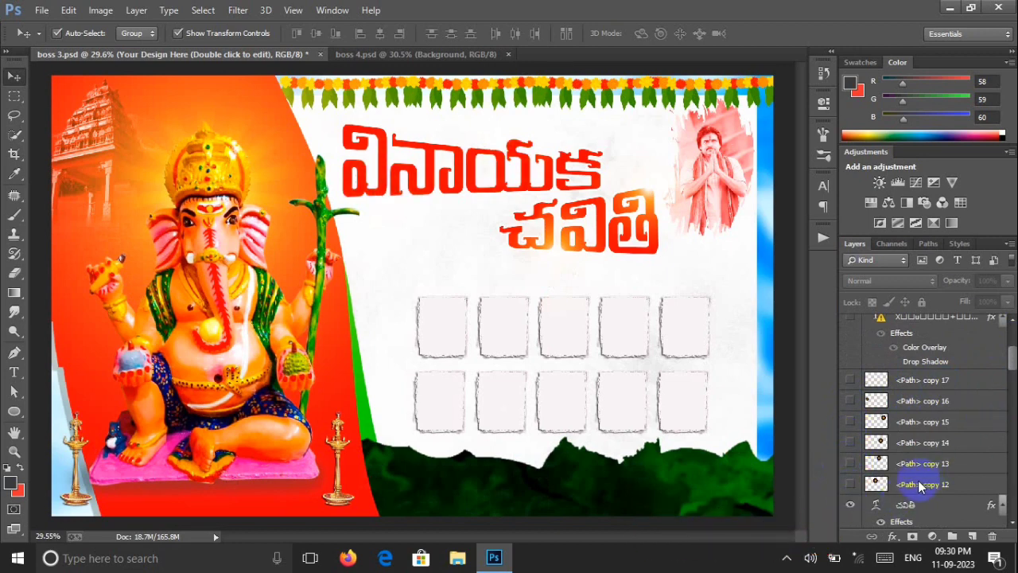
Hide the two red title text layers, చవితి and వినాయక.
{"action": "scroll", "coordinate": [921, 481], "scroll_direction": "down", "scroll_amount": 2}
{"action": "scroll", "coordinate": [919, 481], "scroll_direction": "down", "scroll_amount": 1}
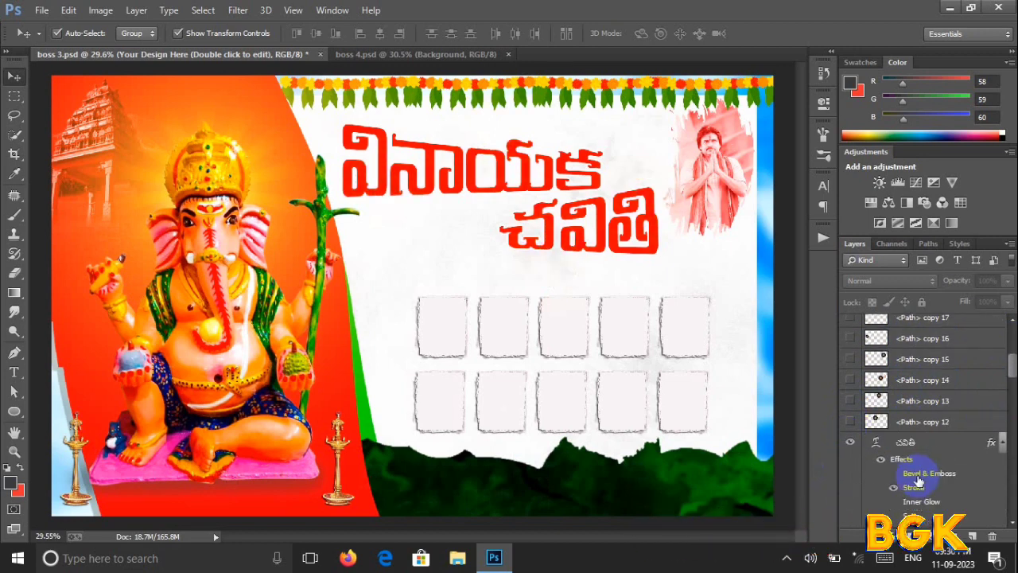
{"action": "left_click", "coordinate": [851, 444]}
{"action": "scroll", "coordinate": [932, 455], "scroll_direction": "down", "scroll_amount": 1}
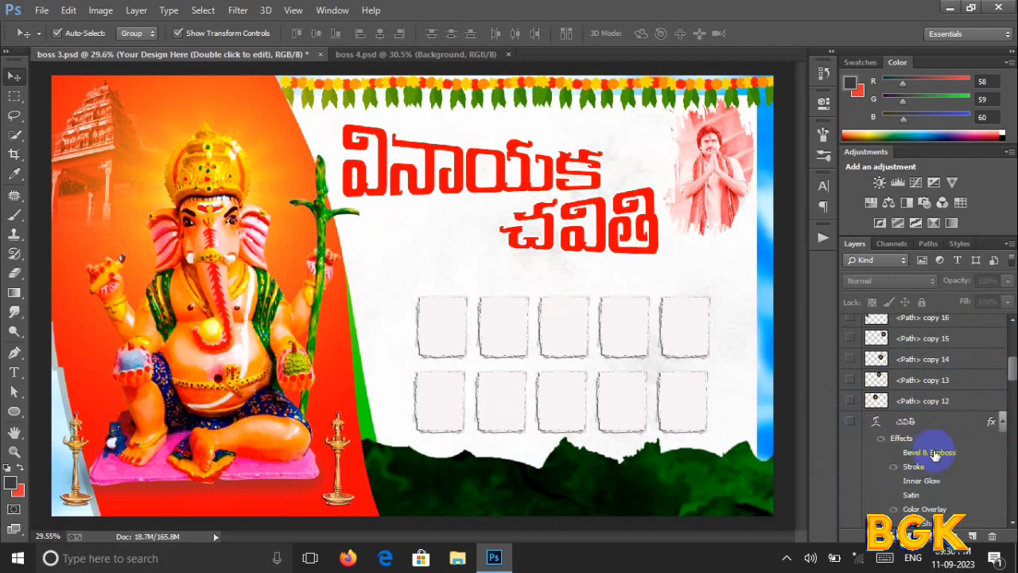
{"action": "scroll", "coordinate": [935, 455], "scroll_direction": "down", "scroll_amount": 4}
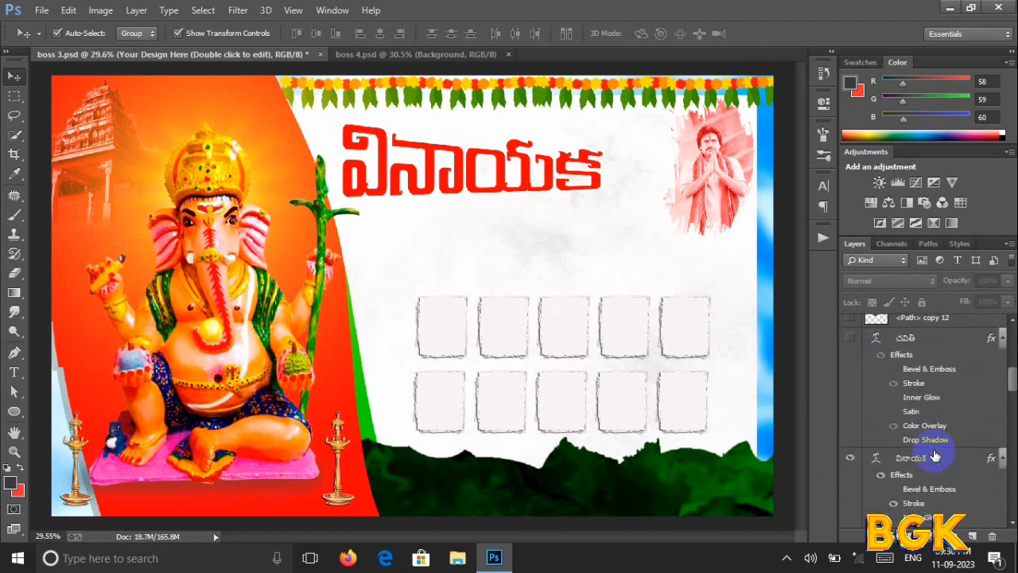
{"action": "left_click", "coordinate": [853, 460]}
Hide the Ganesha image on Layer 3, both lamp layers (Layer 2 copy 3 and Layer 2 copy 2), and Layer 4.
{"action": "scroll", "coordinate": [928, 448], "scroll_direction": "down", "scroll_amount": 6}
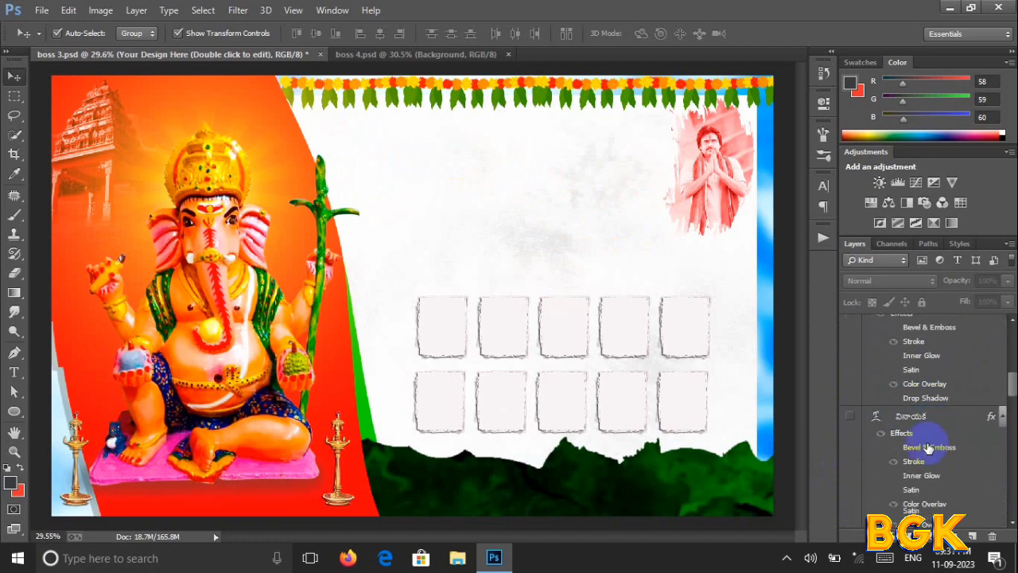
{"action": "left_click", "coordinate": [851, 412]}
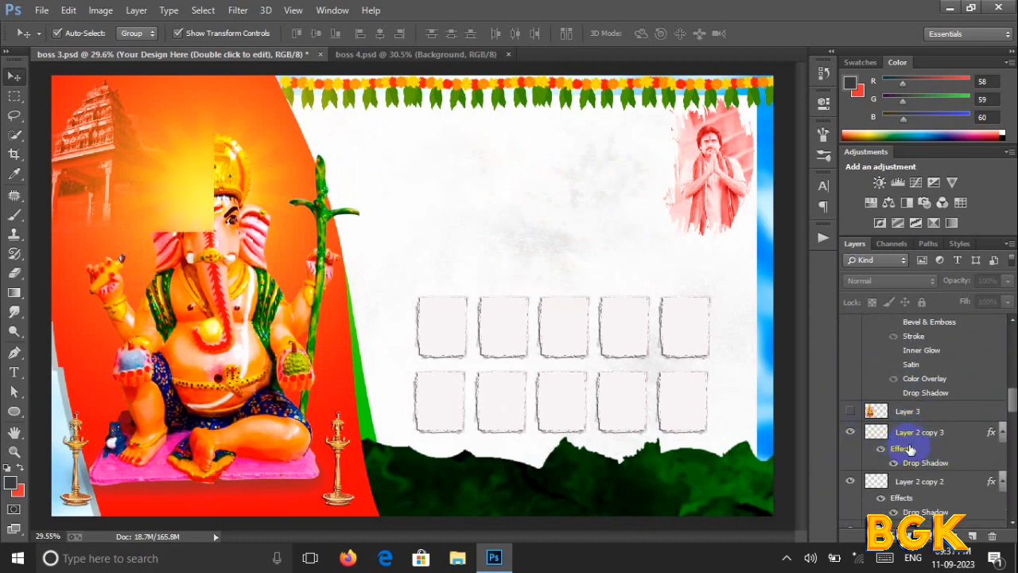
{"action": "scroll", "coordinate": [879, 413], "scroll_direction": "down", "scroll_amount": 3}
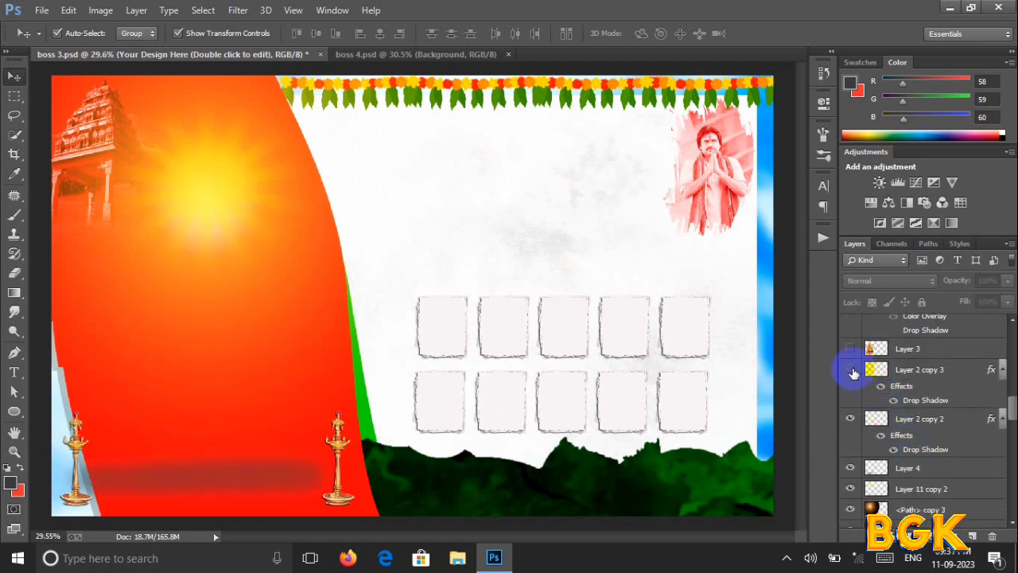
{"action": "left_click", "coordinate": [850, 369]}
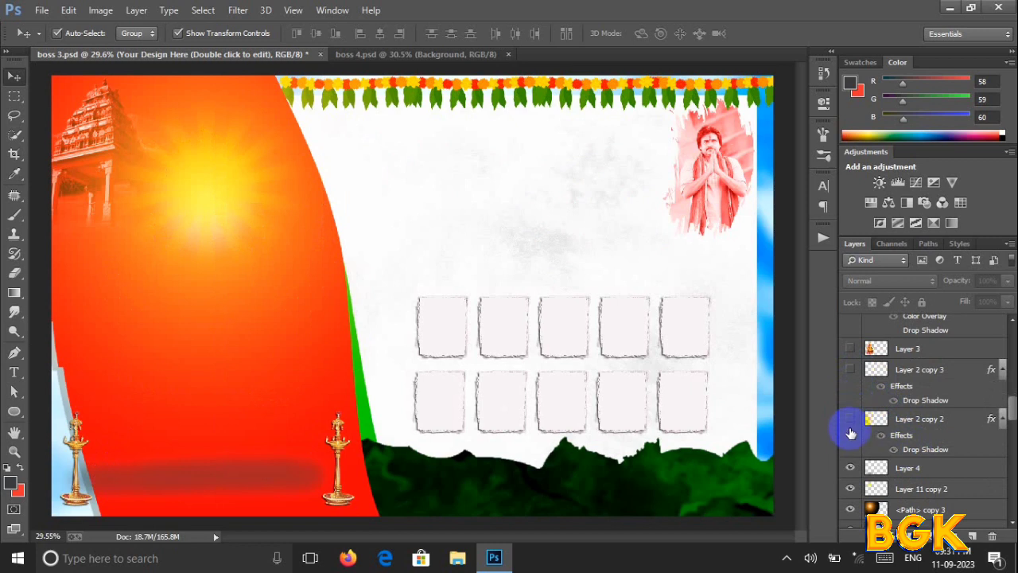
{"action": "left_click", "coordinate": [850, 488]}
Hide Layer 11 copy 2, <Path> copy 3, Layer 7 copy and Layer 2 copy, covering the glow, temple and red curved shape.
{"action": "scroll", "coordinate": [865, 454], "scroll_direction": "down", "scroll_amount": 4}
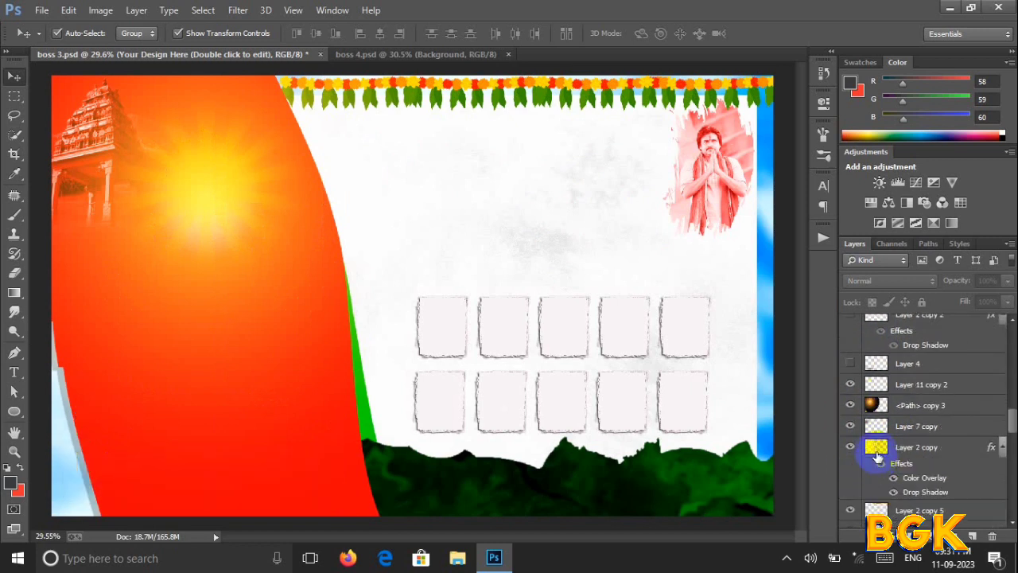
{"action": "left_click", "coordinate": [850, 404]}
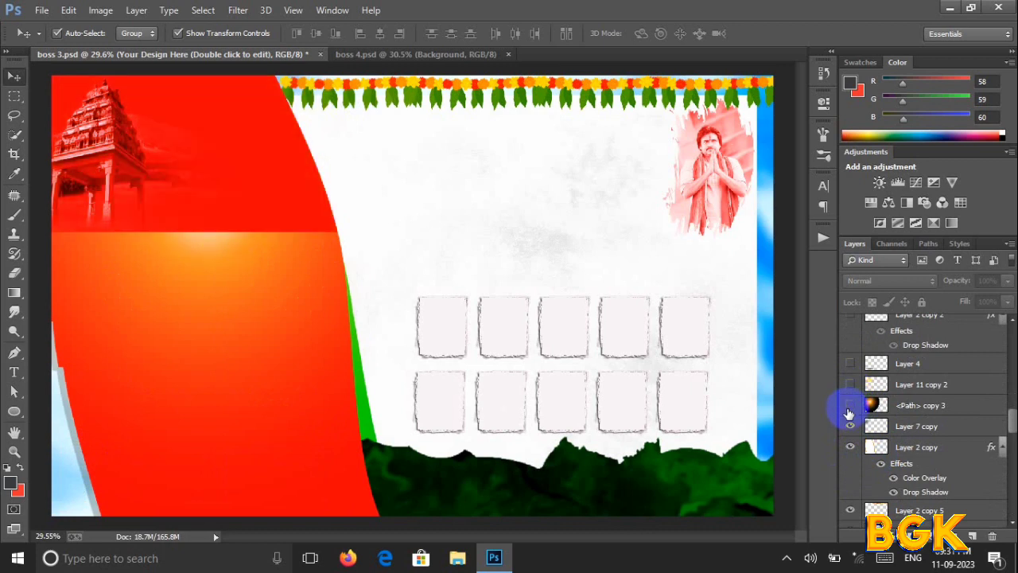
{"action": "left_click", "coordinate": [850, 426]}
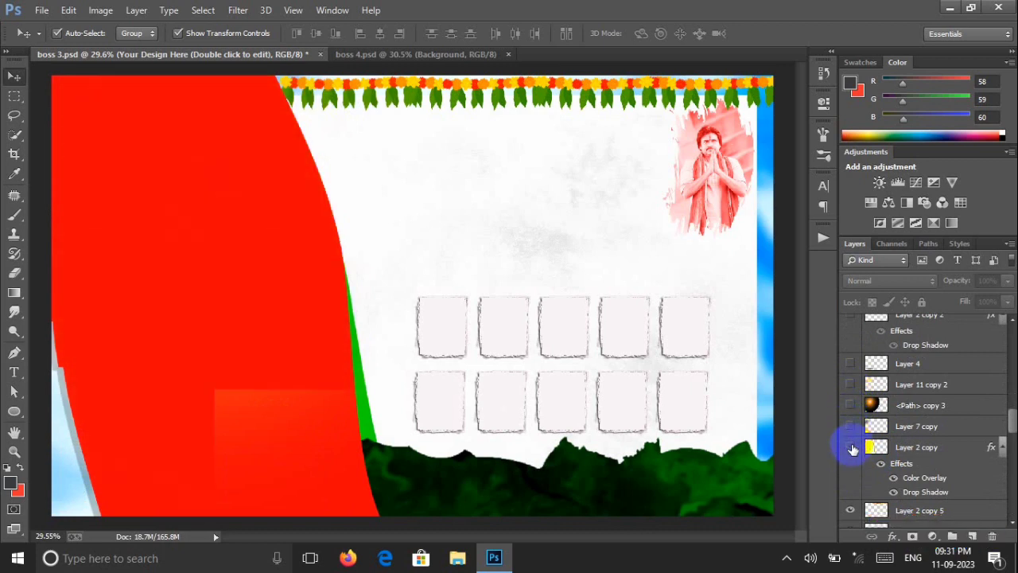
{"action": "left_click", "coordinate": [850, 447]}
Hide the flower garland on Layer 2 copy 5, the dark green strip on Layer 6, and the green shape on Layer 2 copy 2.
{"action": "scroll", "coordinate": [903, 510], "scroll_direction": "down", "scroll_amount": 3}
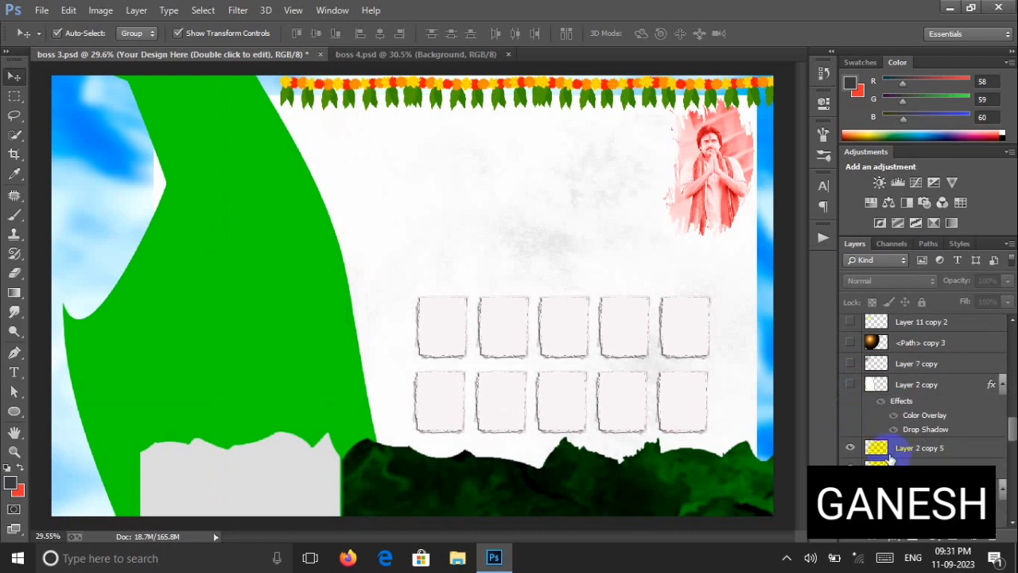
{"action": "left_click", "coordinate": [849, 448]}
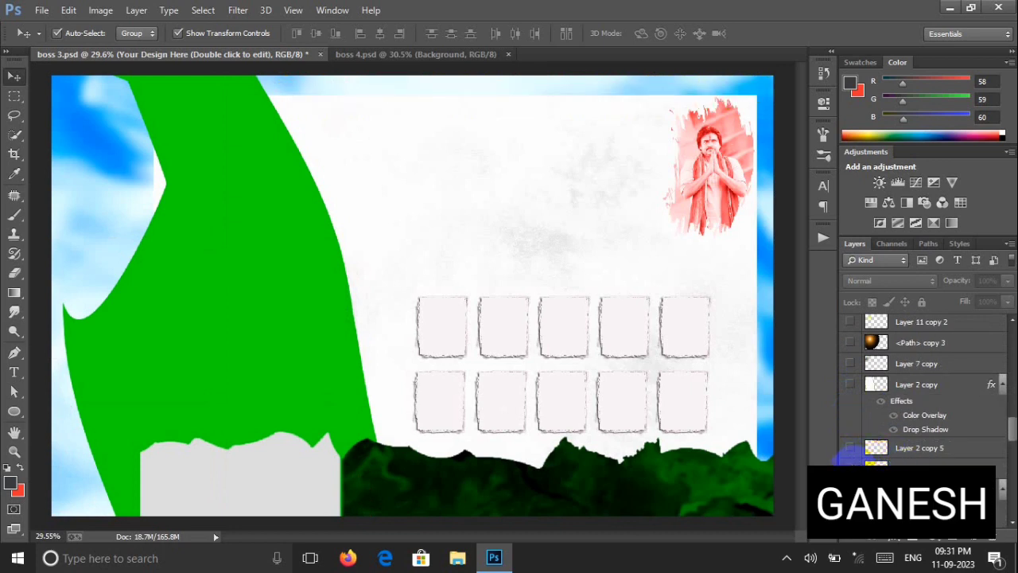
{"action": "left_click", "coordinate": [850, 469]}
{"action": "left_click", "coordinate": [850, 489]}
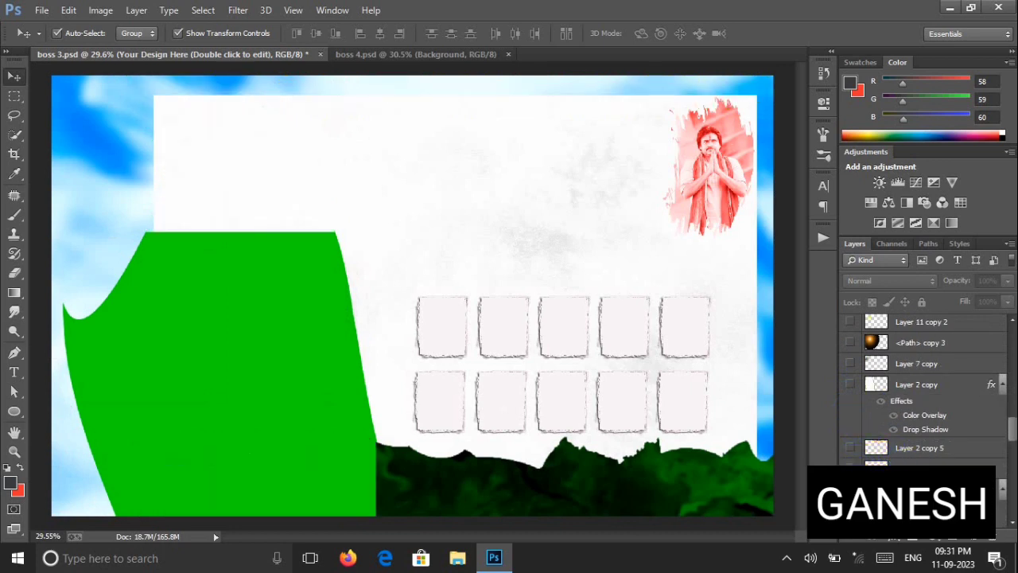
Hide the clipped portrait on Layer 7 and the red brush patch on Layer 8.
{"action": "scroll", "coordinate": [899, 498], "scroll_direction": "down", "scroll_amount": 2}
{"action": "scroll", "coordinate": [899, 499], "scroll_direction": "down", "scroll_amount": 2}
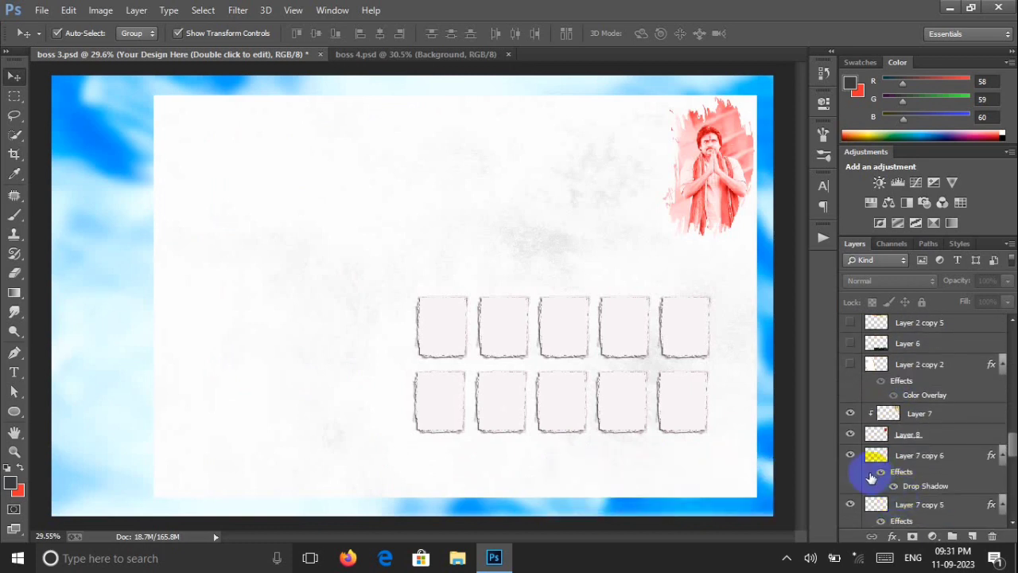
{"action": "left_click", "coordinate": [851, 415]}
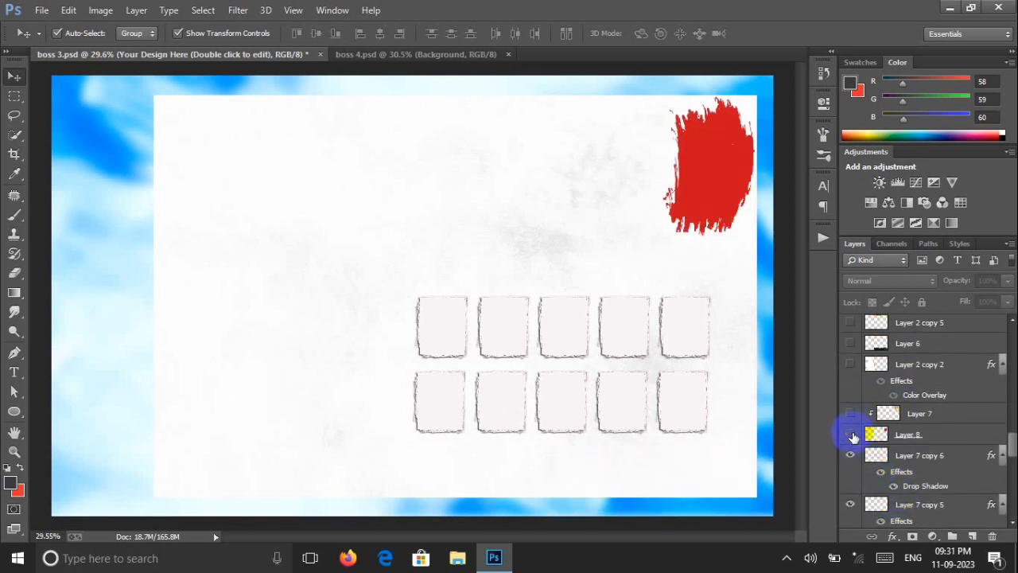
Hide the photo frames on Layer 7 copy 6, Layer 7 copy 5 and the three Layer 7 copy 4 layers.
{"action": "left_click", "coordinate": [850, 434]}
{"action": "left_click", "coordinate": [851, 504]}
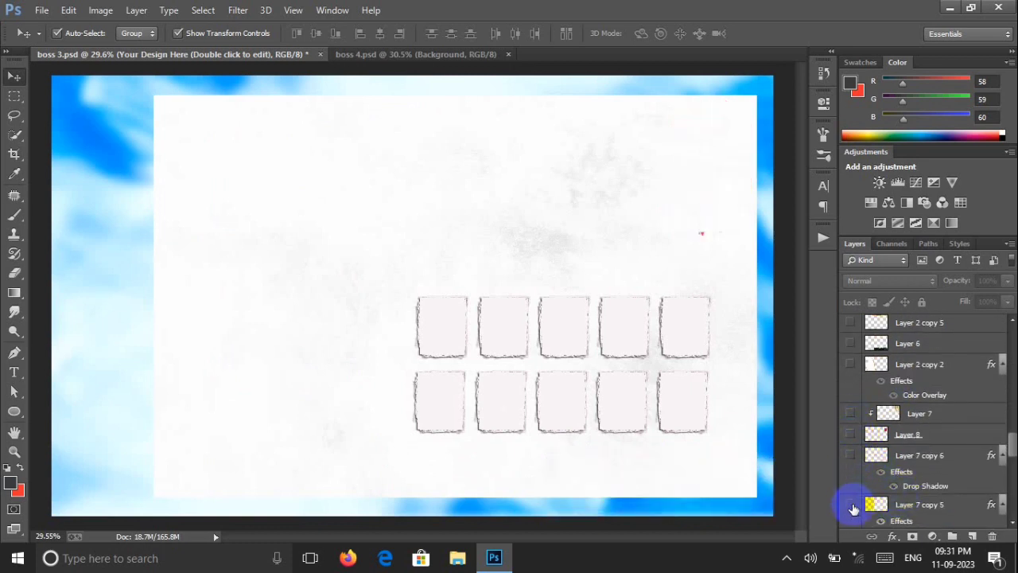
{"action": "scroll", "coordinate": [941, 484], "scroll_direction": "down", "scroll_amount": 6}
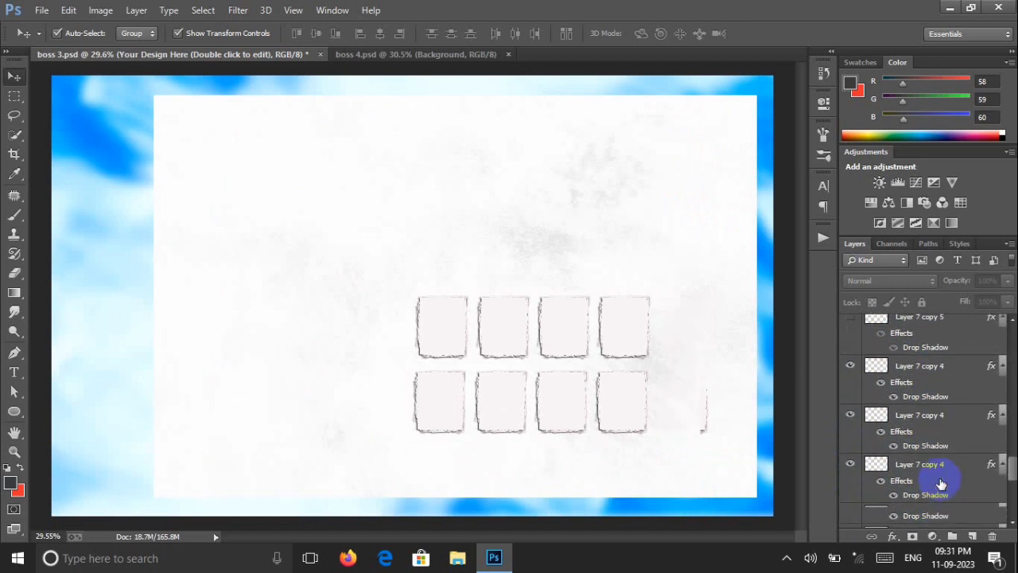
{"action": "scroll", "coordinate": [941, 484], "scroll_direction": "up", "scroll_amount": 2}
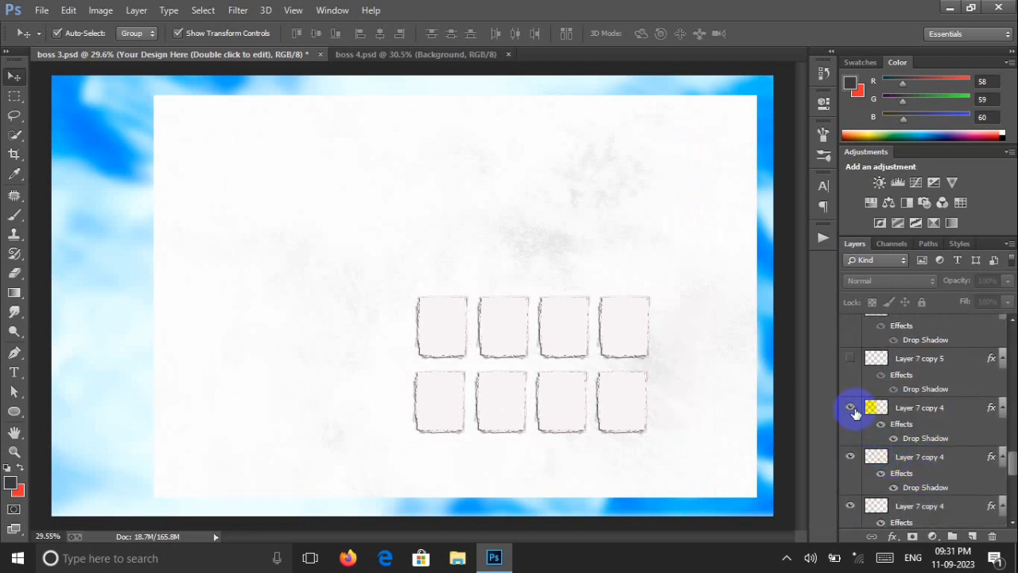
{"action": "left_click", "coordinate": [850, 460]}
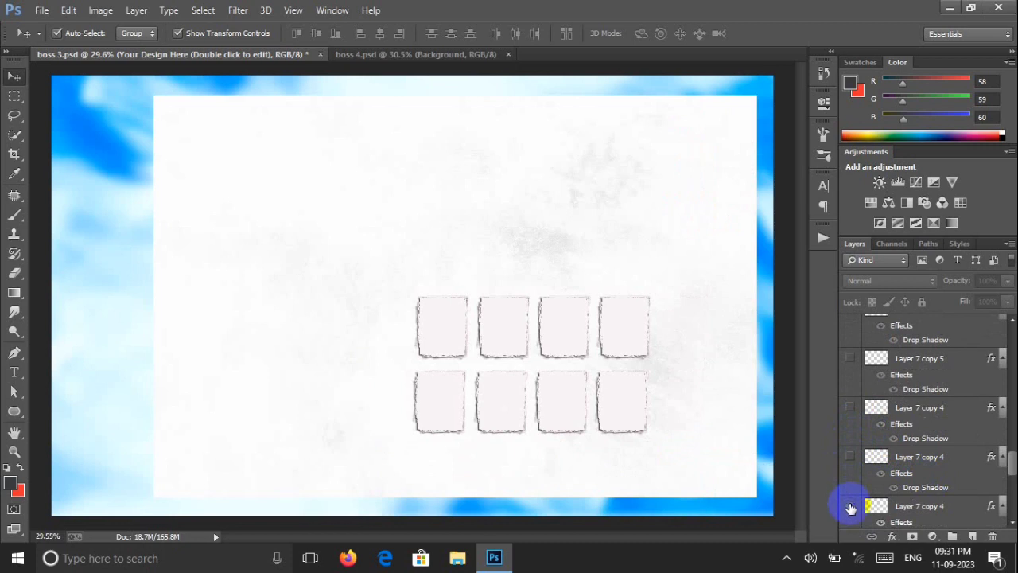
{"action": "left_click", "coordinate": [850, 508]}
Hide the remaining photo frames on Layer 4 copy 3, Layer 7 copy 3, Layer 7 copy 2, Layer 7 copy and Layer 9.
{"action": "scroll", "coordinate": [875, 484], "scroll_direction": "down", "scroll_amount": 4}
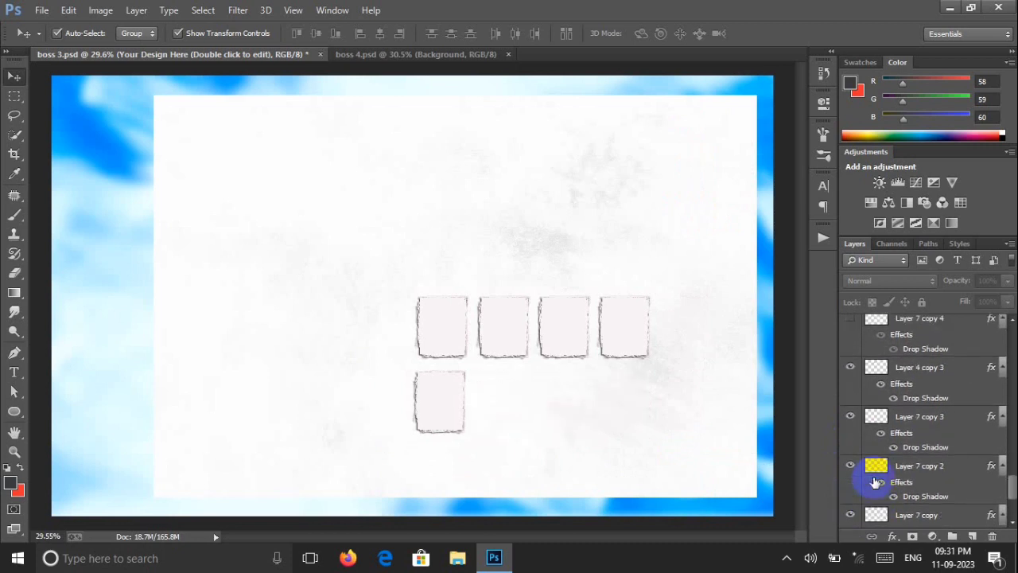
{"action": "left_click_drag", "start_coordinate": [849, 378], "coordinate": [853, 508]}
{"action": "scroll", "coordinate": [871, 460], "scroll_direction": "down", "scroll_amount": 3}
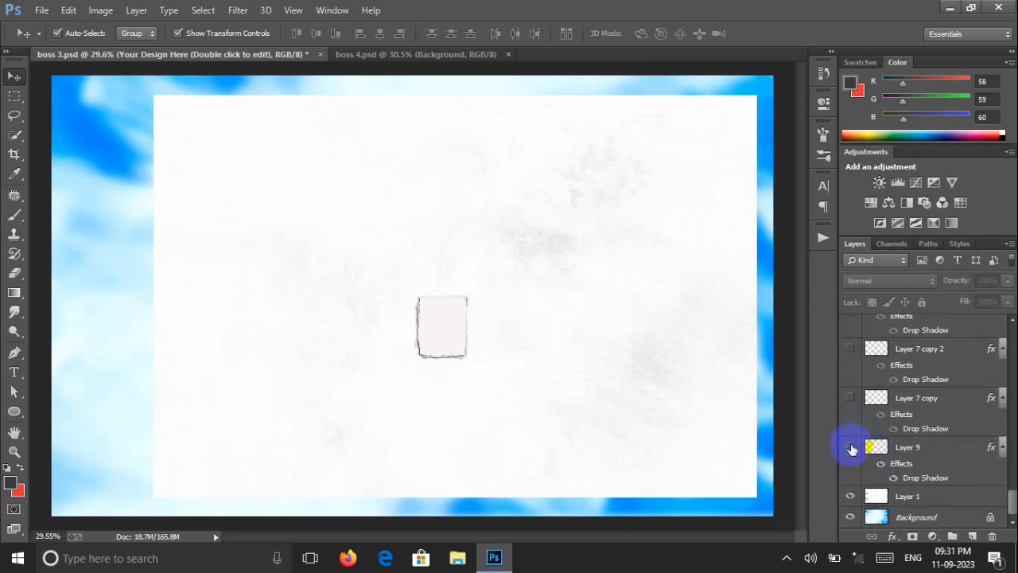
{"action": "left_click", "coordinate": [850, 447]}
Hide the white textured panel on Layer 1, and switch the Background layer's visibility off and back on.
{"action": "left_click", "coordinate": [851, 496]}
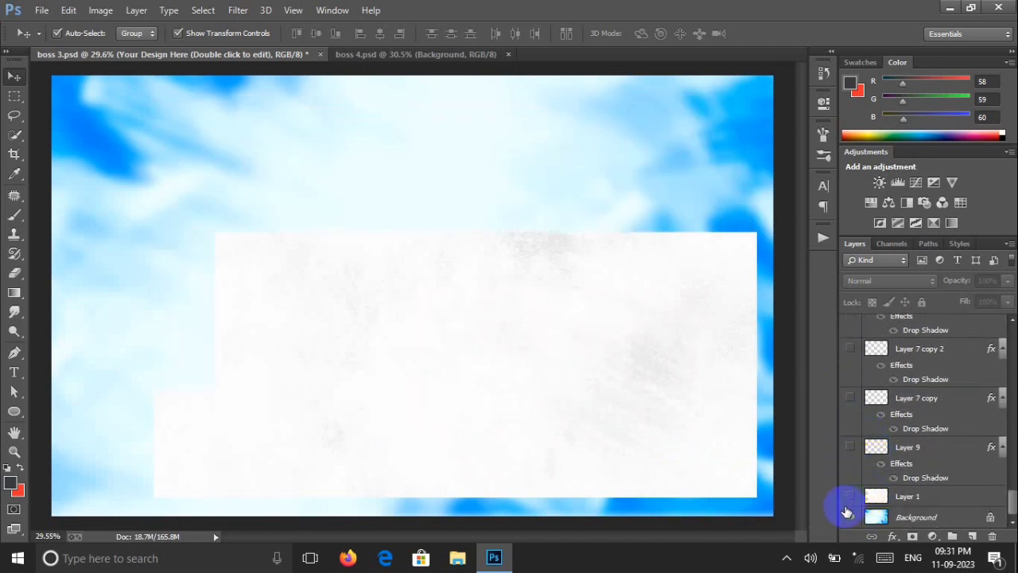
{"action": "left_click", "coordinate": [849, 517]}
{"action": "left_click", "coordinate": [849, 517]}
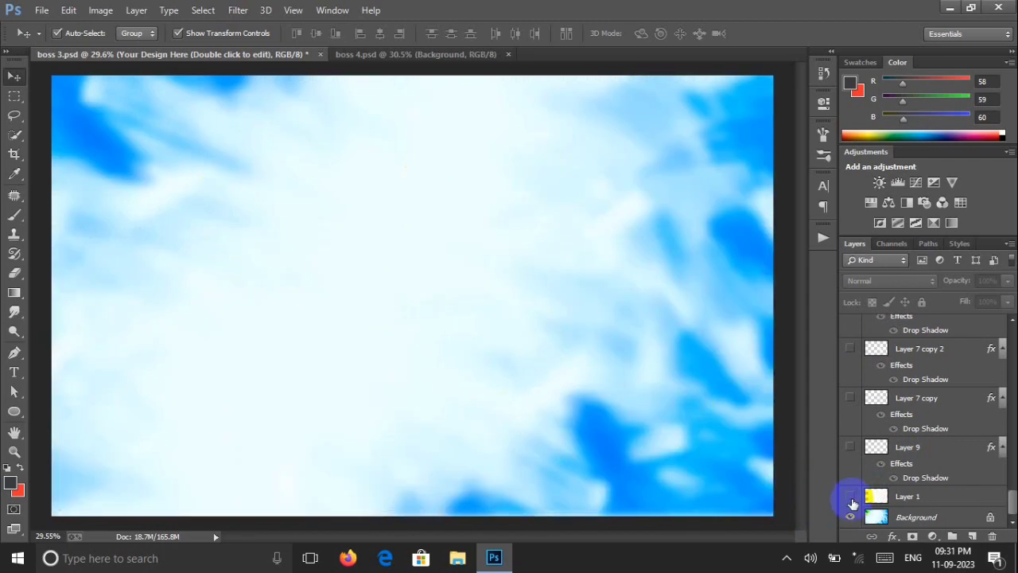
Show the white panel on Layer 1 and the photo frames on Layer 9, Layer 7 copy and Layer 7 copy 2.
{"action": "left_click", "coordinate": [851, 497]}
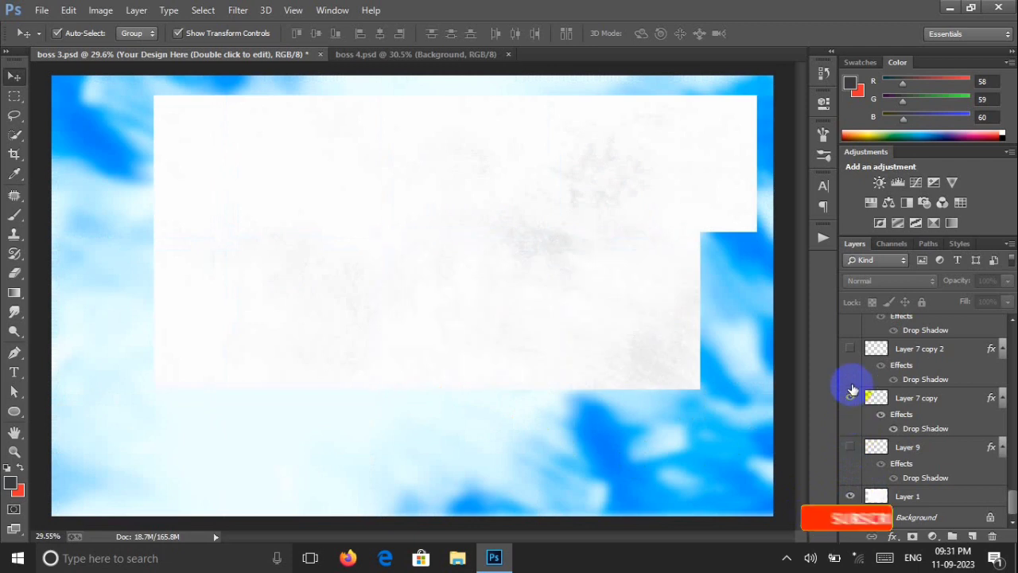
{"action": "left_click", "coordinate": [850, 397]}
{"action": "left_click", "coordinate": [851, 447]}
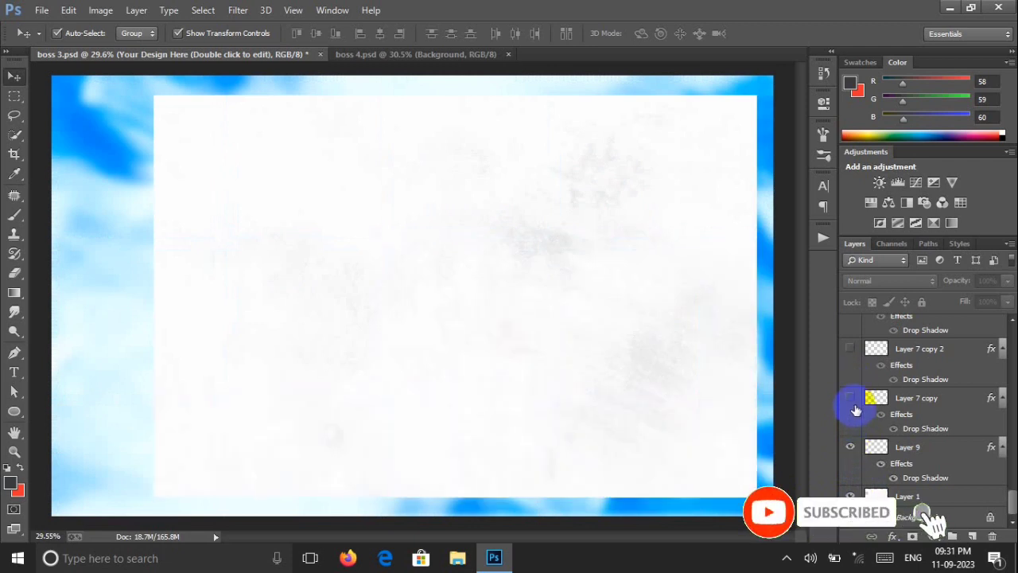
{"action": "left_click", "coordinate": [851, 349]}
{"action": "left_click", "coordinate": [850, 398]}
{"action": "scroll", "coordinate": [871, 414], "scroll_direction": "up", "scroll_amount": 1}
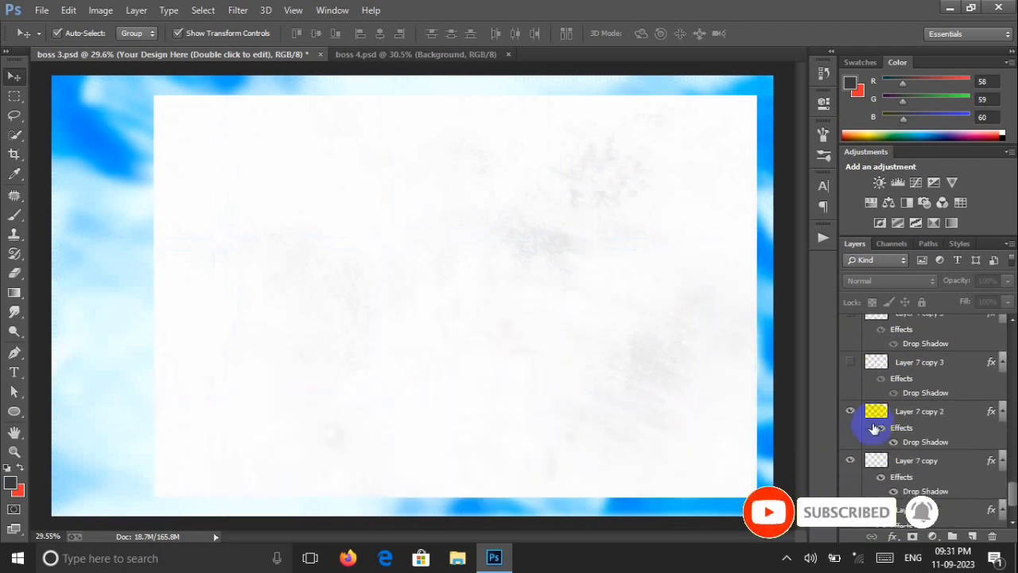
Show the photo frames on Layer 7 copy 3, Layer 4 copy 3 and the lower two Layer 7 copy 4 layers.
{"action": "scroll", "coordinate": [873, 427], "scroll_direction": "up", "scroll_amount": 2}
{"action": "left_click", "coordinate": [850, 467]}
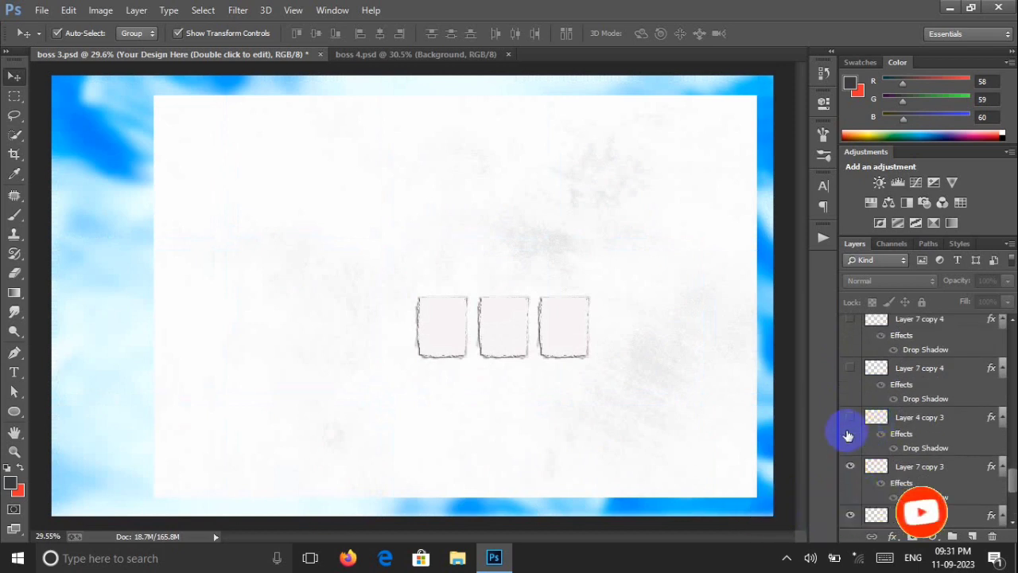
{"action": "left_click", "coordinate": [850, 367]}
{"action": "left_click", "coordinate": [851, 318]}
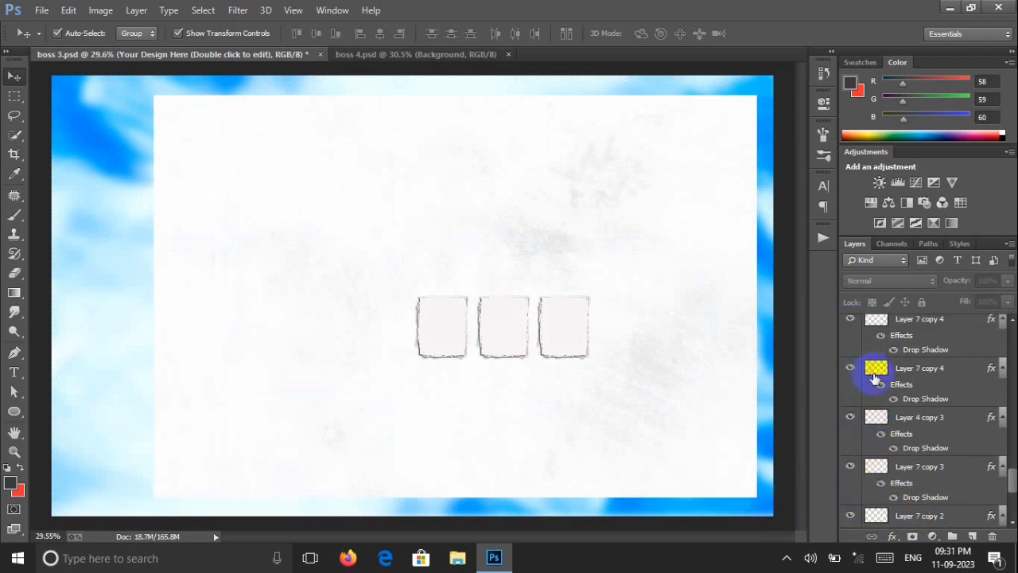
Show the remaining Layer 7 copy 4, Layer 7 copy 5 and Layer 7 copy 6 frames, the Layer 8 brush patch and the Layer 7 portrait.
{"action": "scroll", "coordinate": [893, 418], "scroll_direction": "up", "scroll_amount": 2}
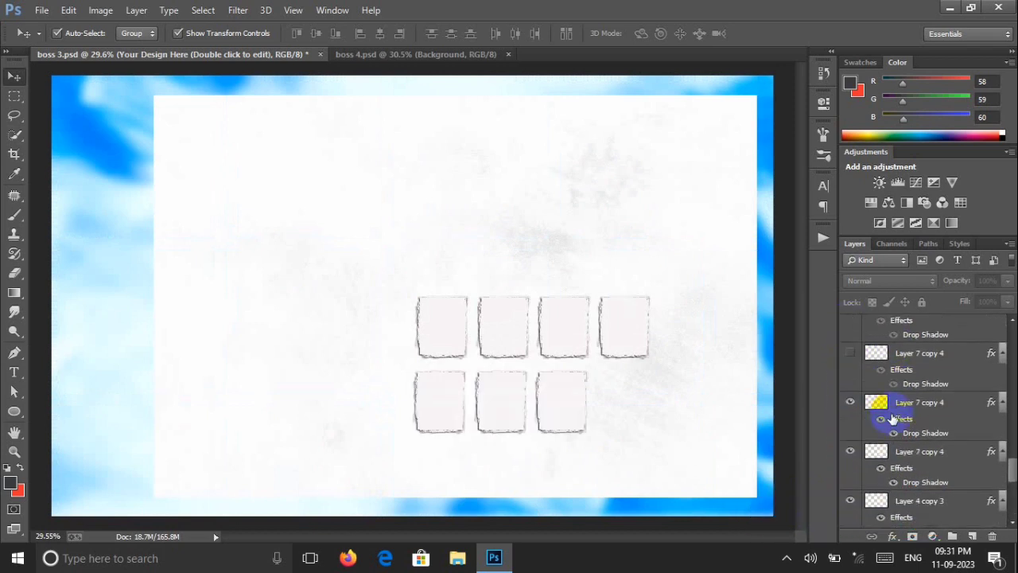
{"action": "scroll", "coordinate": [893, 419], "scroll_direction": "up", "scroll_amount": 2}
{"action": "left_click_drag", "start_coordinate": [850, 460], "coordinate": [849, 342]}
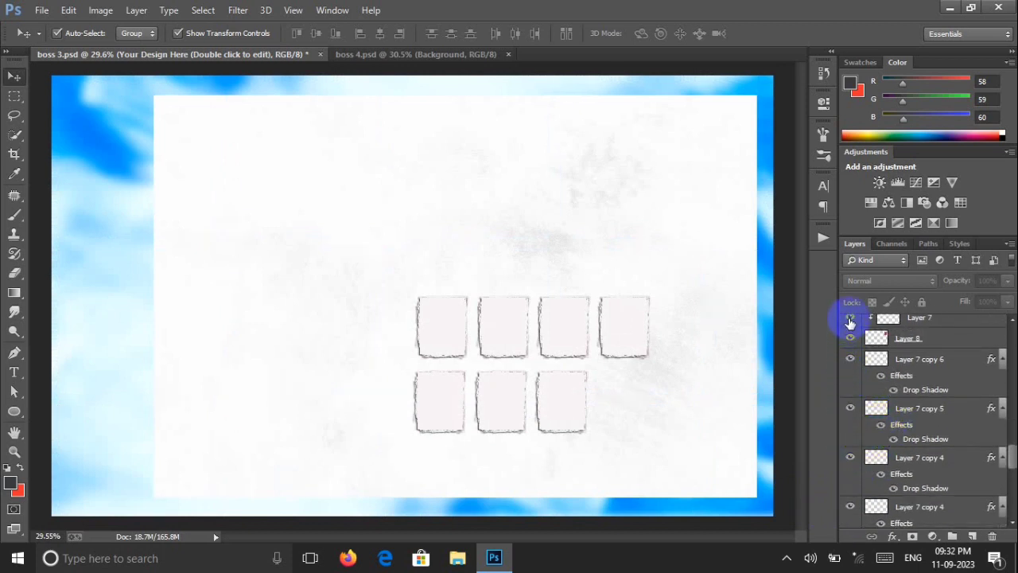
Show the green shape on Layer 2 copy 2, the dark green strip on Layer 6 and the flower garland on Layer 2 copy 5.
{"action": "scroll", "coordinate": [911, 456], "scroll_direction": "up", "scroll_amount": 3}
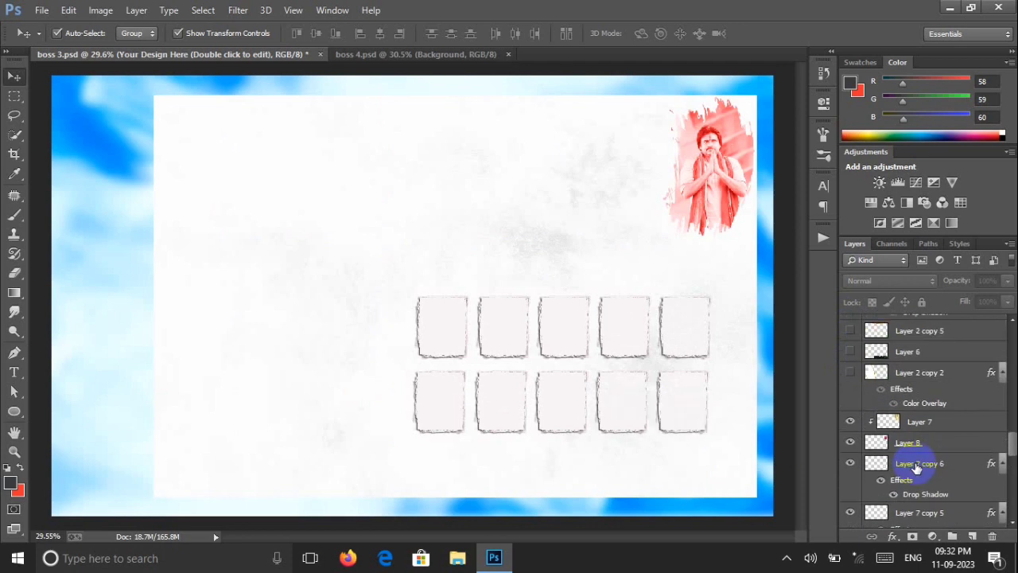
{"action": "left_click_drag", "start_coordinate": [848, 372], "coordinate": [847, 353]}
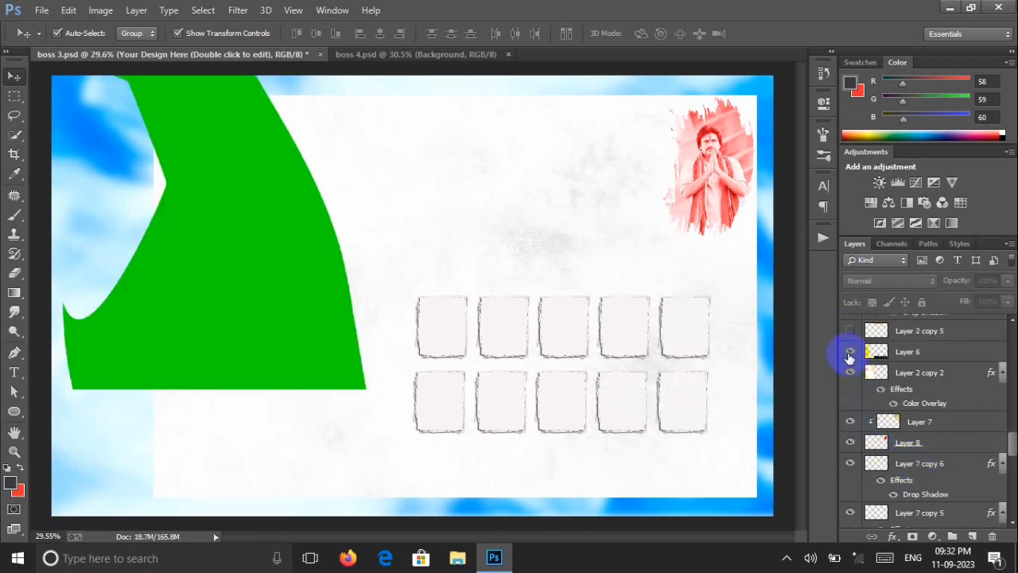
{"action": "left_click", "coordinate": [851, 332]}
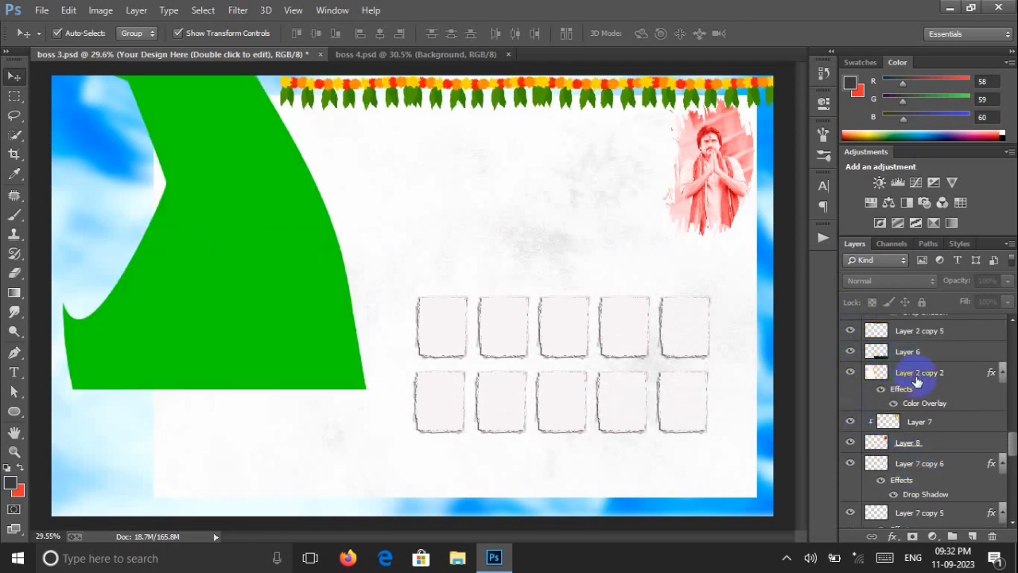
Show the red curved shape on Layer 2 copy, the temple on Layer 7 copy and the glow on <Path> copy 3.
{"action": "scroll", "coordinate": [917, 382], "scroll_direction": "up", "scroll_amount": 3}
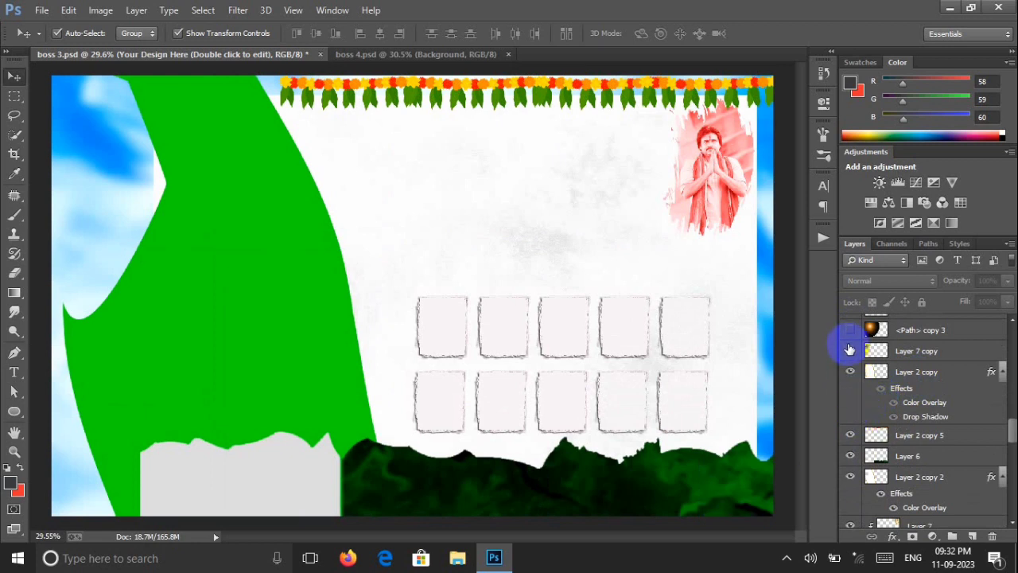
{"action": "left_click_drag", "start_coordinate": [849, 350], "coordinate": [848, 333]}
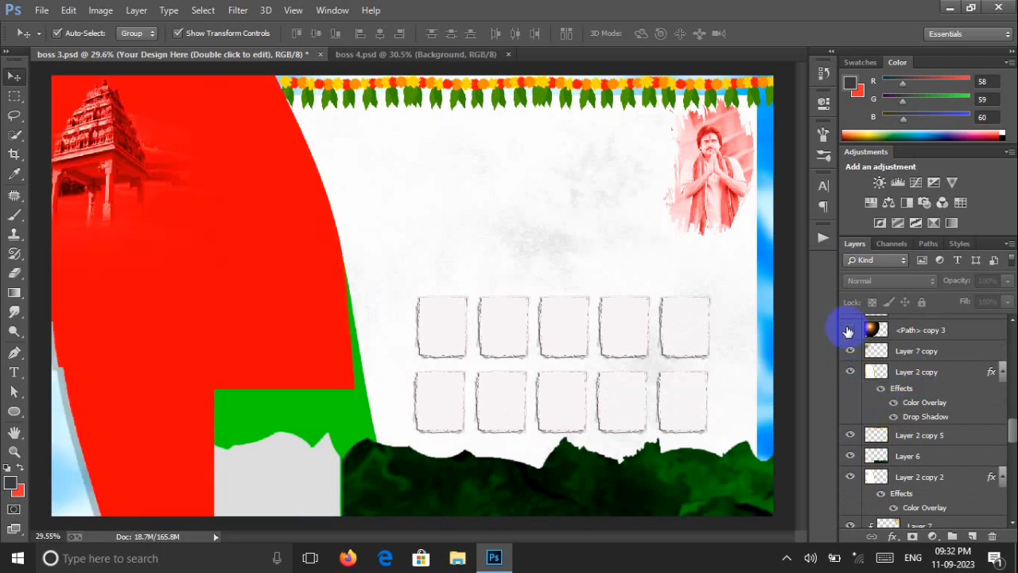
{"action": "left_click", "coordinate": [849, 331]}
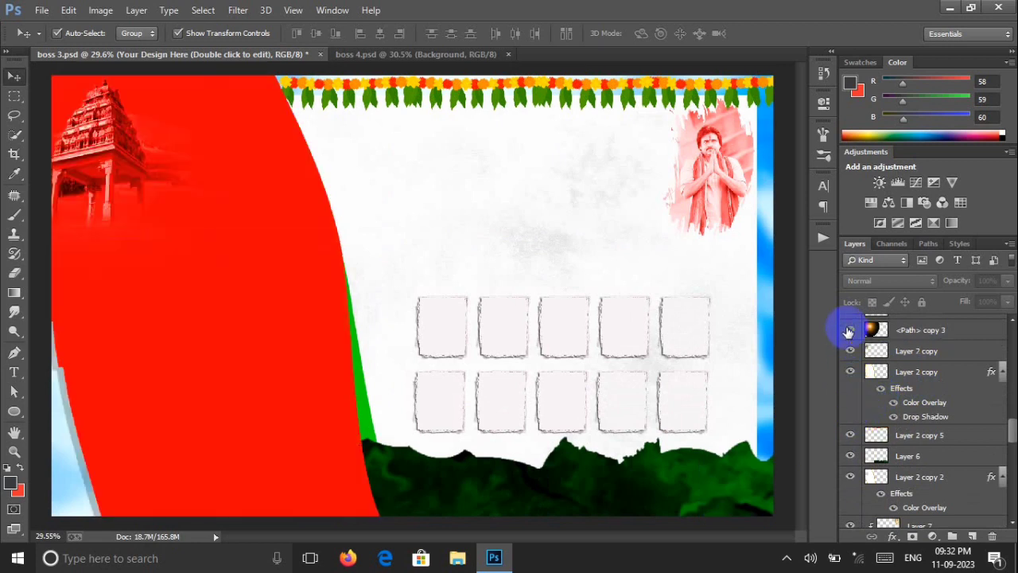
Show Layer 11 copy 2, Layer 4, the lamps on Layer 2 copy 2 and Layer 2 copy 3, and the Ganesha image on Layer 3.
{"action": "scroll", "coordinate": [932, 467], "scroll_direction": "up", "scroll_amount": 5}
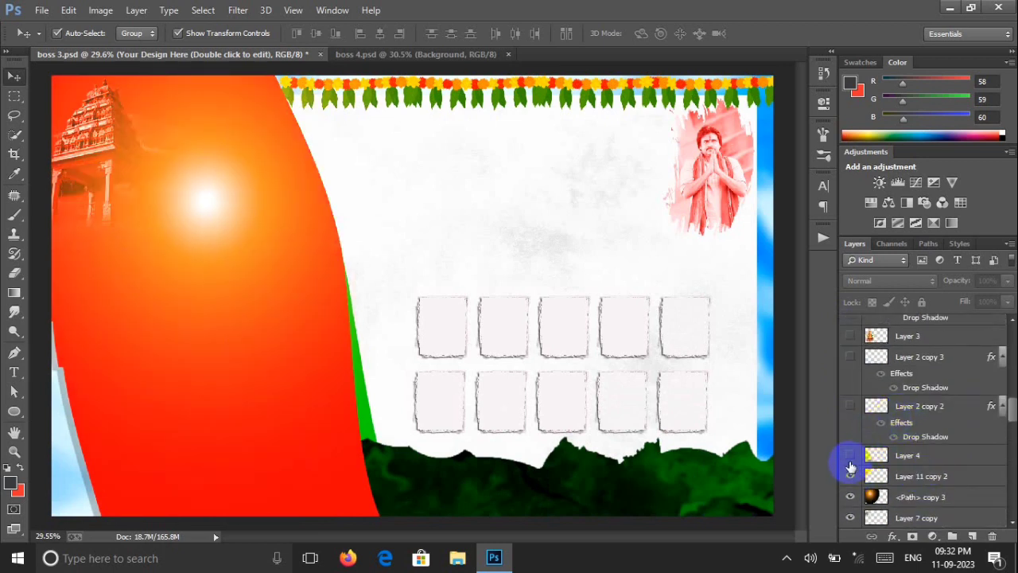
{"action": "left_click", "coordinate": [851, 459]}
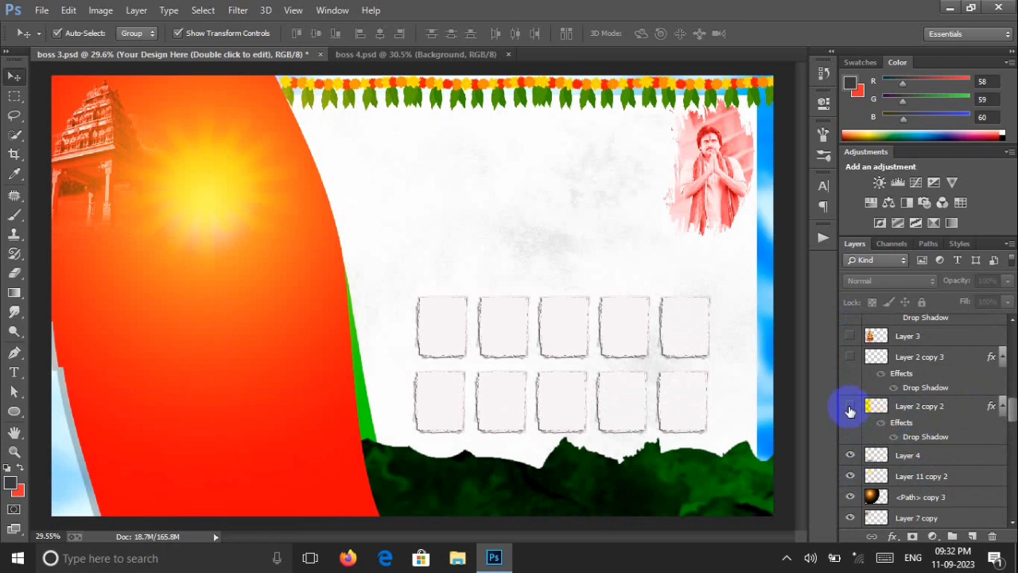
{"action": "left_click", "coordinate": [850, 336]}
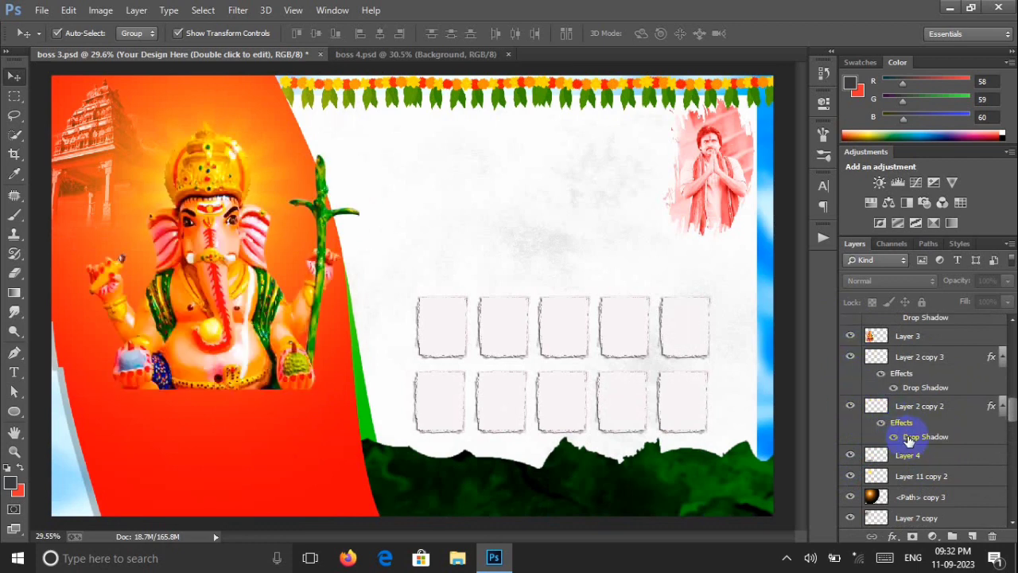
Show the వినాయక and చవితి title texts and the light flares on <Path> copy 12 through <Path> copy 17.
{"action": "scroll", "coordinate": [907, 441], "scroll_direction": "up", "scroll_amount": 2}
{"action": "scroll", "coordinate": [891, 421], "scroll_direction": "down", "scroll_amount": 3}
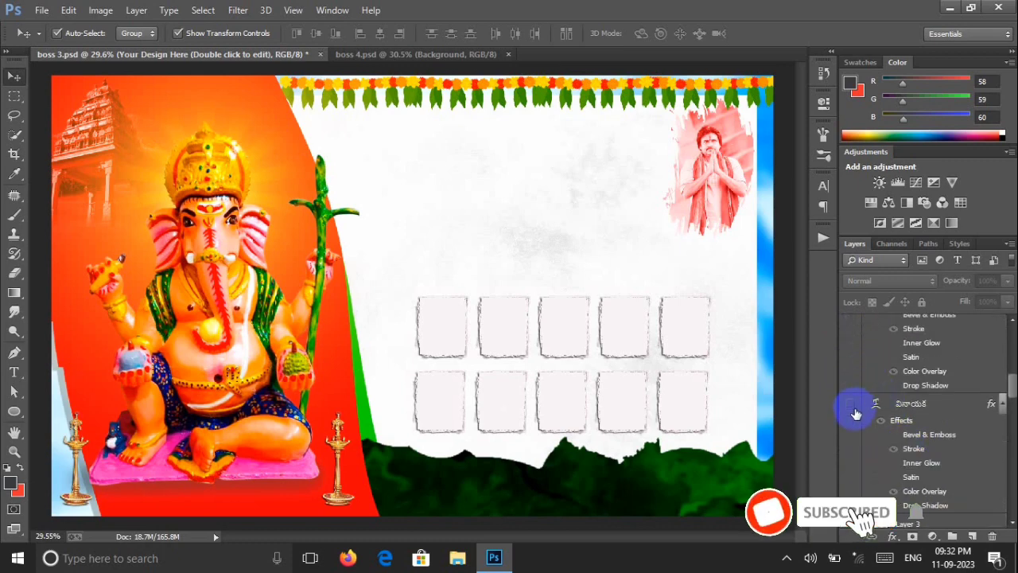
{"action": "left_click", "coordinate": [850, 403]}
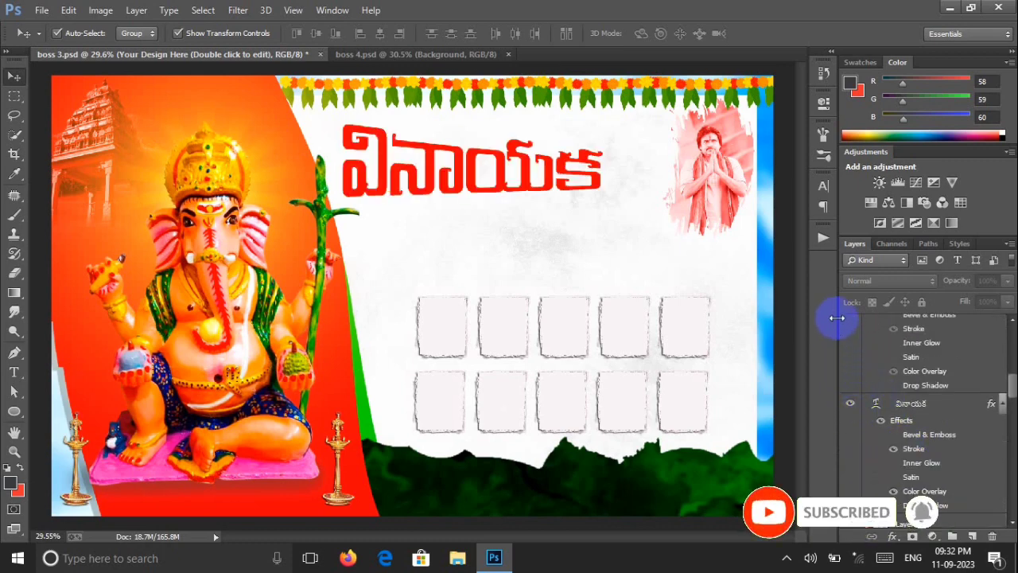
{"action": "scroll", "coordinate": [892, 420], "scroll_direction": "up", "scroll_amount": 2}
{"action": "scroll", "coordinate": [893, 422], "scroll_direction": "up", "scroll_amount": 4}
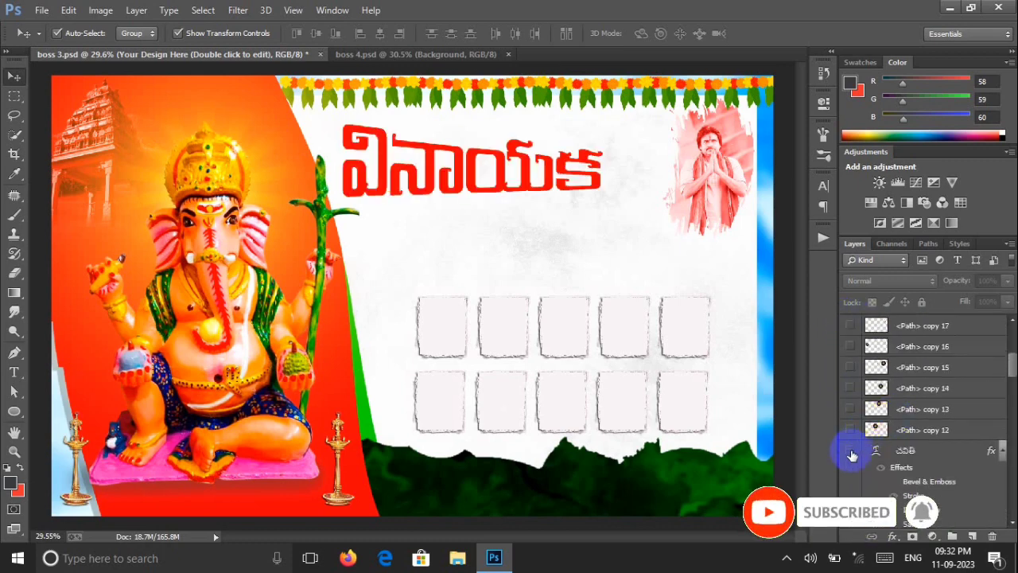
{"action": "left_click", "coordinate": [851, 409]}
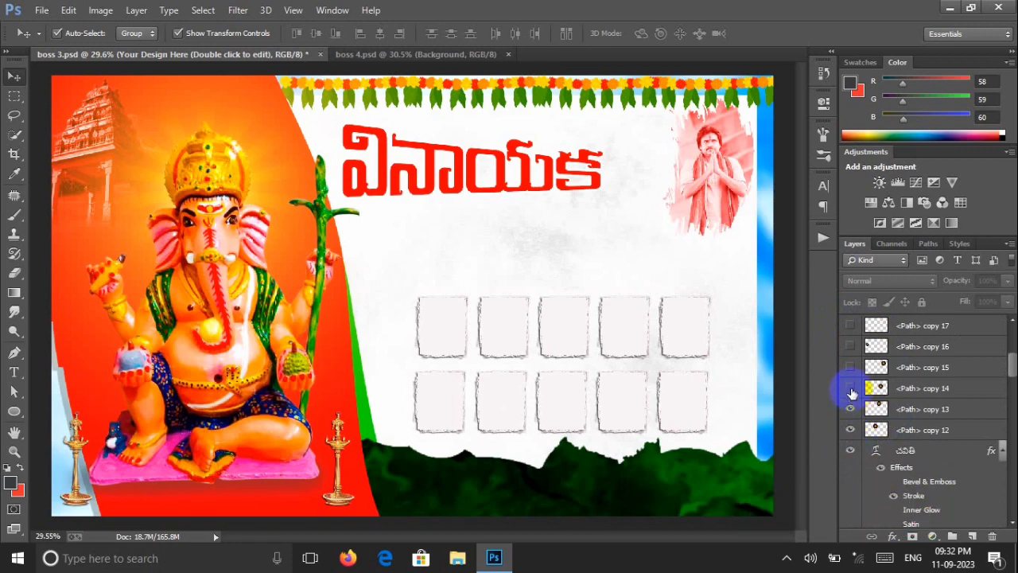
{"action": "left_click", "coordinate": [851, 331]}
Show the శుభాకాంక్షలు text, Layer 4 copy 14, <Path> copy 18, the మీకు, మీ కుటుంబ సభ్యులకు line and the Your Design Here layer.
{"action": "scroll", "coordinate": [880, 452], "scroll_direction": "down", "scroll_amount": 4}
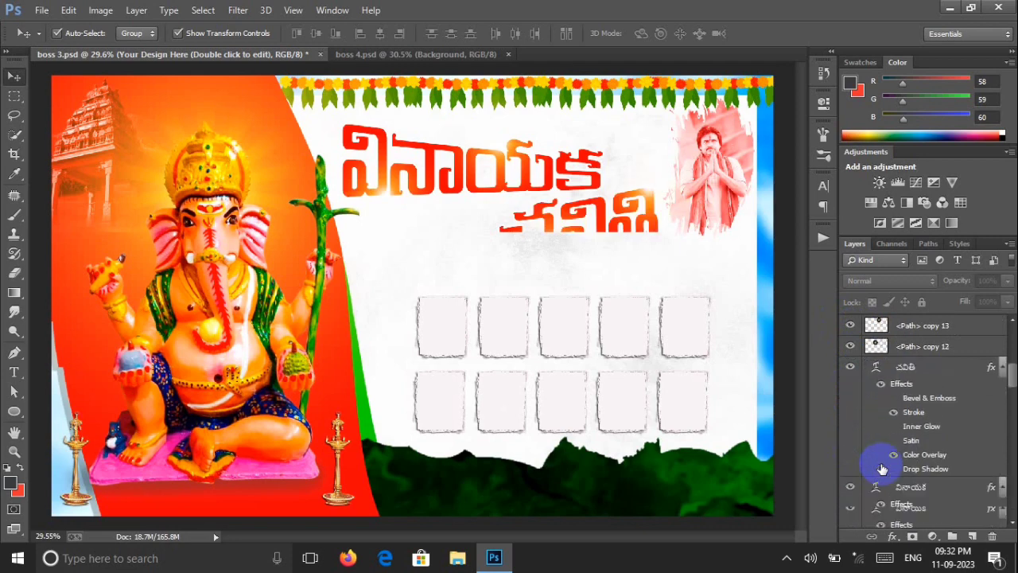
{"action": "scroll", "coordinate": [881, 470], "scroll_direction": "down", "scroll_amount": 1}
{"action": "scroll", "coordinate": [878, 470], "scroll_direction": "up", "scroll_amount": 10}
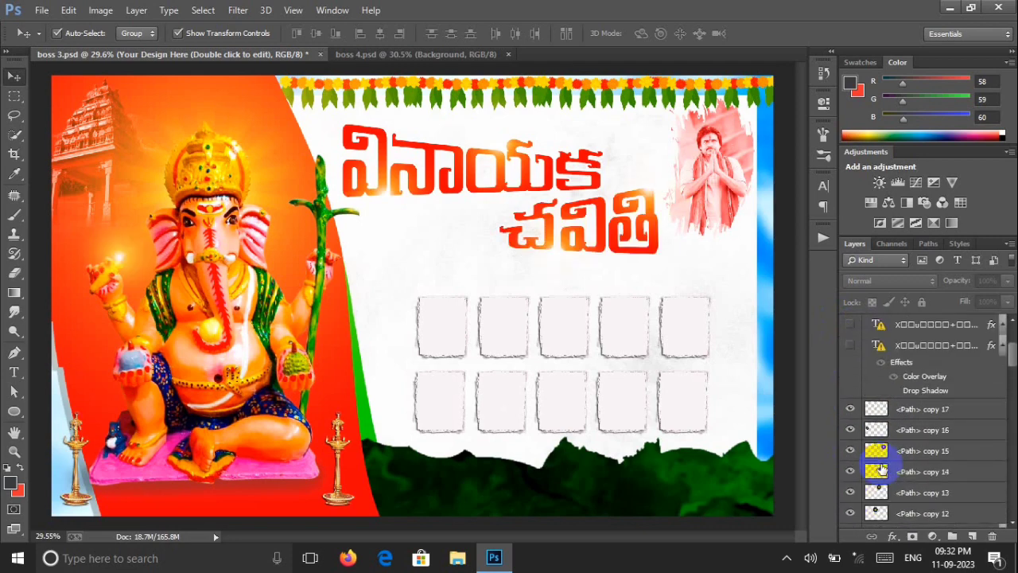
{"action": "left_click", "coordinate": [851, 465]}
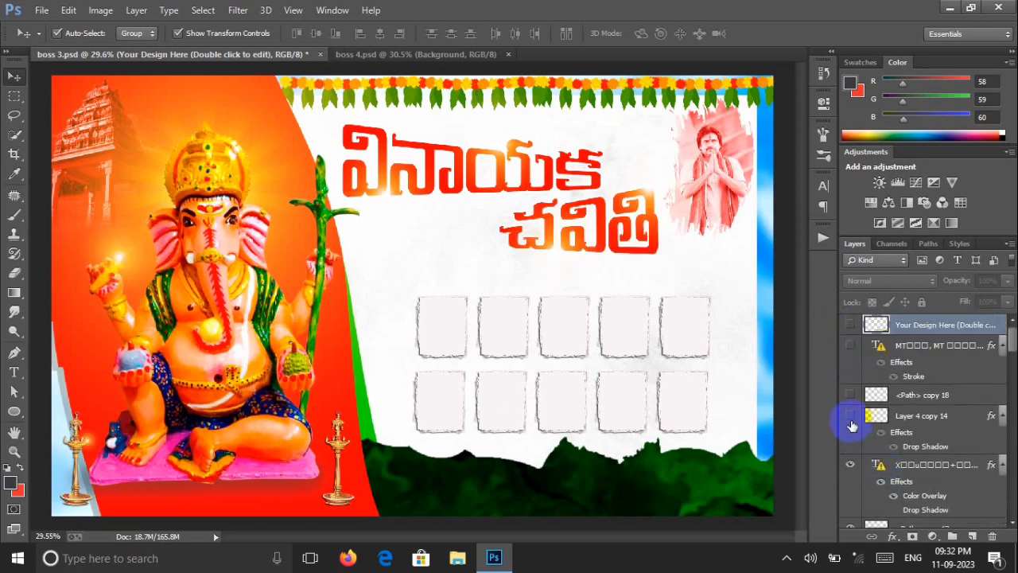
{"action": "left_click", "coordinate": [852, 417]}
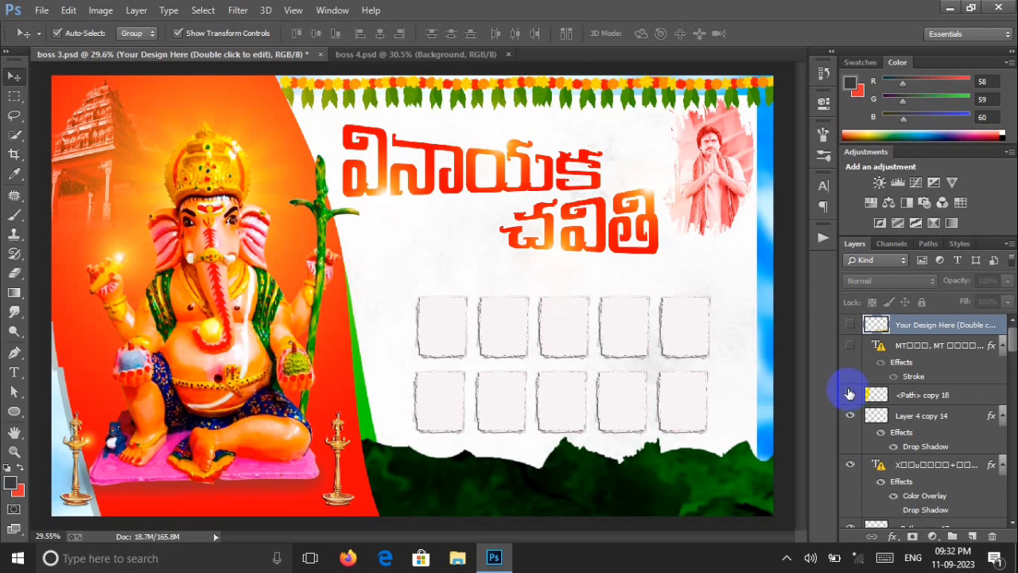
{"action": "left_click", "coordinate": [851, 326]}
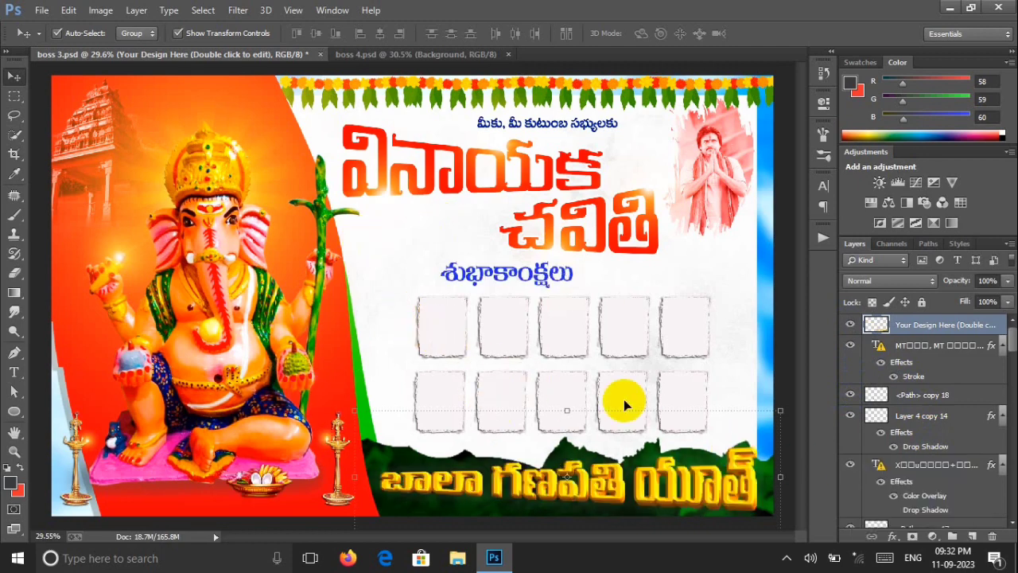
Inspect the finished boss 3 banner up close, from the Ganesha to the titles, photo frames and lamps, then fit it on screen.
{"action": "left_click", "coordinate": [192, 128]}
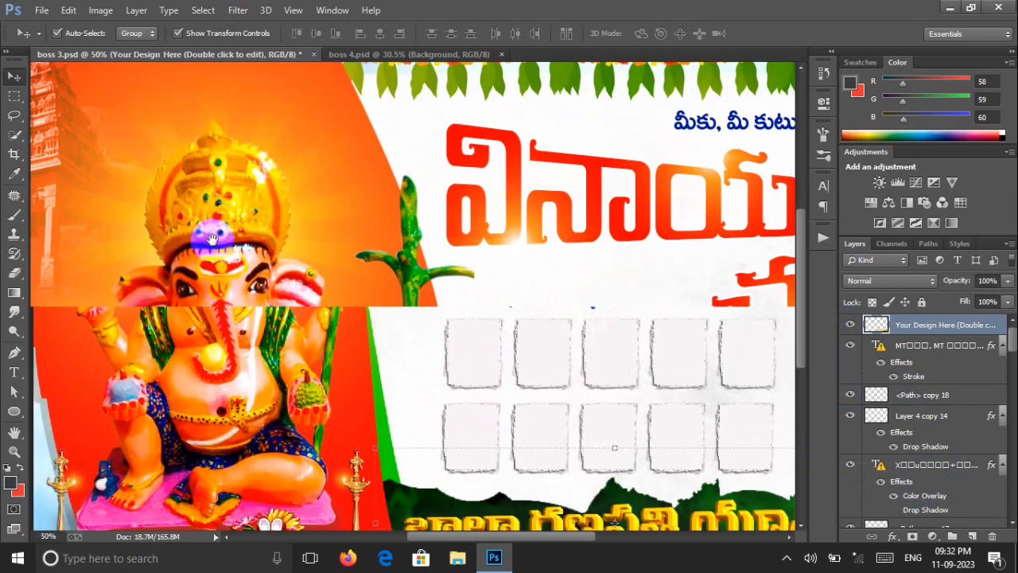
{"action": "left_click_drag", "start_coordinate": [221, 270], "coordinate": [220, 152]}
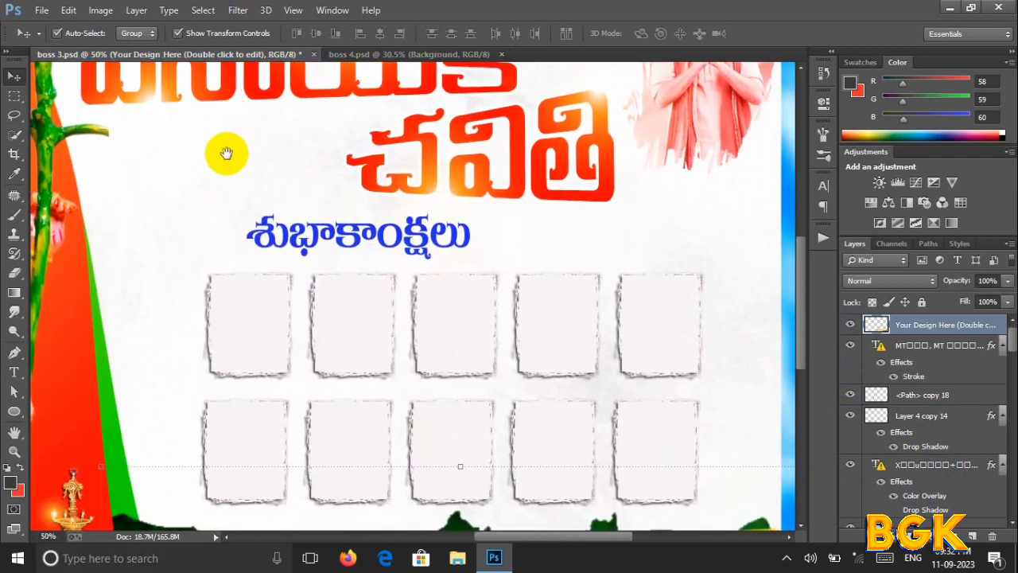
{"action": "left_click_drag", "start_coordinate": [212, 340], "coordinate": [719, 164]}
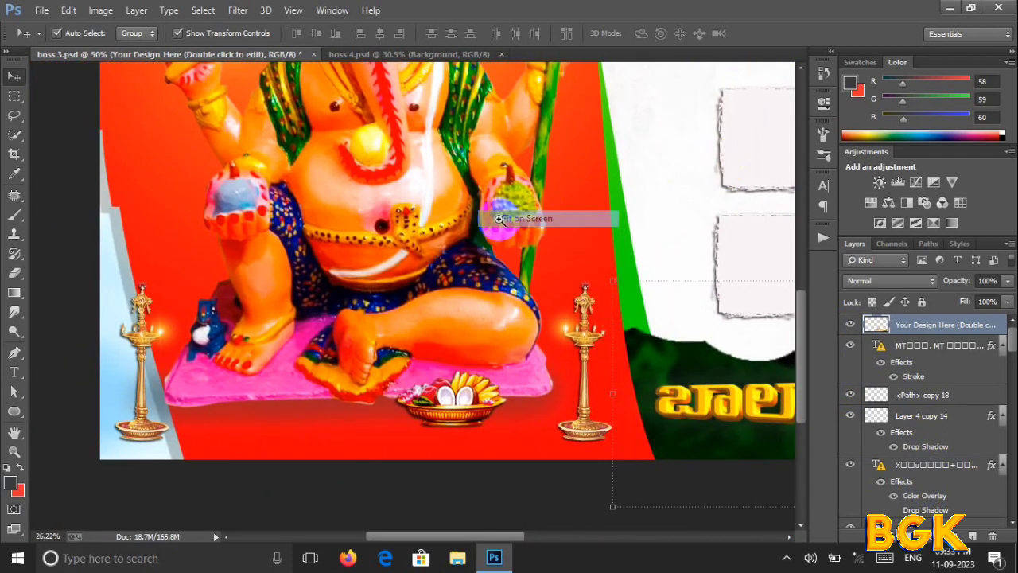
{"action": "scroll", "coordinate": [378, 82], "scroll_direction": "down", "scroll_amount": 3}
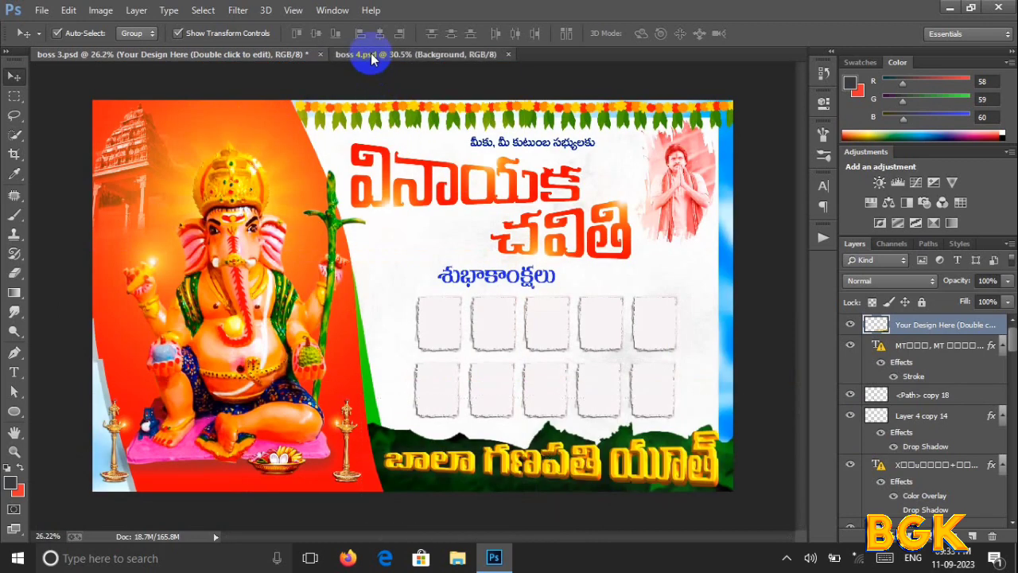
Switch to boss 4.psd and inspect its Ganesha, portrait, titles and name texts up close, then fit the banner on screen.
{"action": "left_click", "coordinate": [370, 55]}
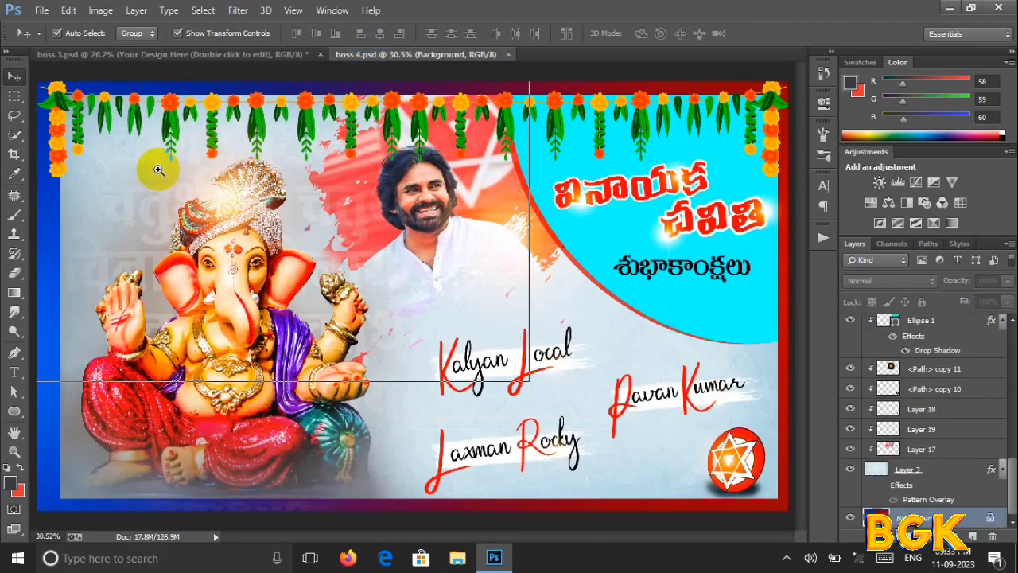
{"action": "scroll", "coordinate": [159, 170], "scroll_direction": "up", "scroll_amount": 3}
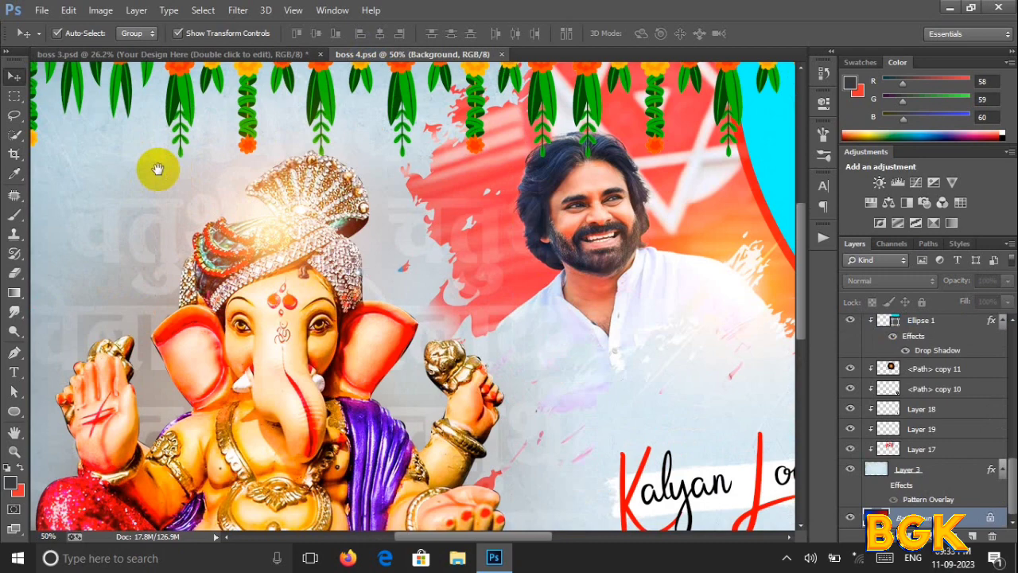
{"action": "mouse_move", "coordinate": [159, 169]}
{"action": "left_mouse_down"}
{"action": "mouse_move", "coordinate": [287, 289]}
{"action": "mouse_move", "coordinate": [312, 287]}
{"action": "mouse_move", "coordinate": [270, 252]}
{"action": "mouse_move", "coordinate": [205, 230]}
{"action": "mouse_move", "coordinate": [175, 235]}
{"action": "left_mouse_up"}
{"action": "left_click_drag", "start_coordinate": [525, 255], "coordinate": [191, 267]}
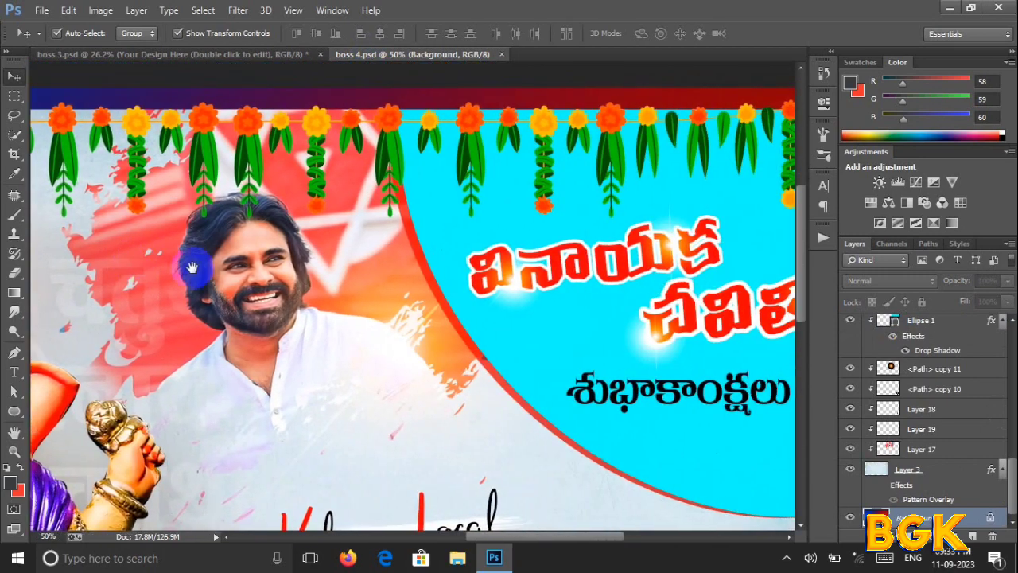
{"action": "left_click_drag", "start_coordinate": [445, 271], "coordinate": [329, 215]}
{"action": "mouse_move", "coordinate": [329, 355]}
{"action": "left_mouse_down"}
{"action": "mouse_move", "coordinate": [339, 284]}
{"action": "mouse_move", "coordinate": [407, 229]}
{"action": "mouse_move", "coordinate": [418, 175]}
{"action": "mouse_move", "coordinate": [295, 185]}
{"action": "mouse_move", "coordinate": [416, 198]}
{"action": "left_mouse_up"}
{"action": "left_click_drag", "start_coordinate": [210, 217], "coordinate": [346, 220]}
{"action": "mouse_move", "coordinate": [216, 233]}
{"action": "left_mouse_down"}
{"action": "mouse_move", "coordinate": [419, 249]}
{"action": "mouse_move", "coordinate": [478, 278]}
{"action": "left_mouse_up"}
{"action": "left_click_drag", "start_coordinate": [319, 183], "coordinate": [335, 250]}
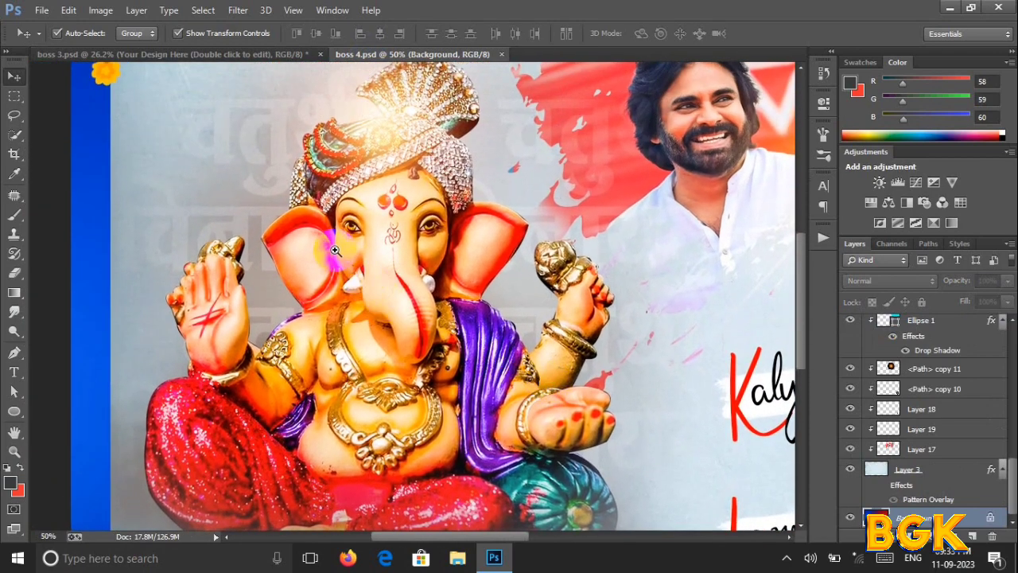
{"action": "right_click", "coordinate": [335, 249]}
{"action": "left_click", "coordinate": [362, 257]}
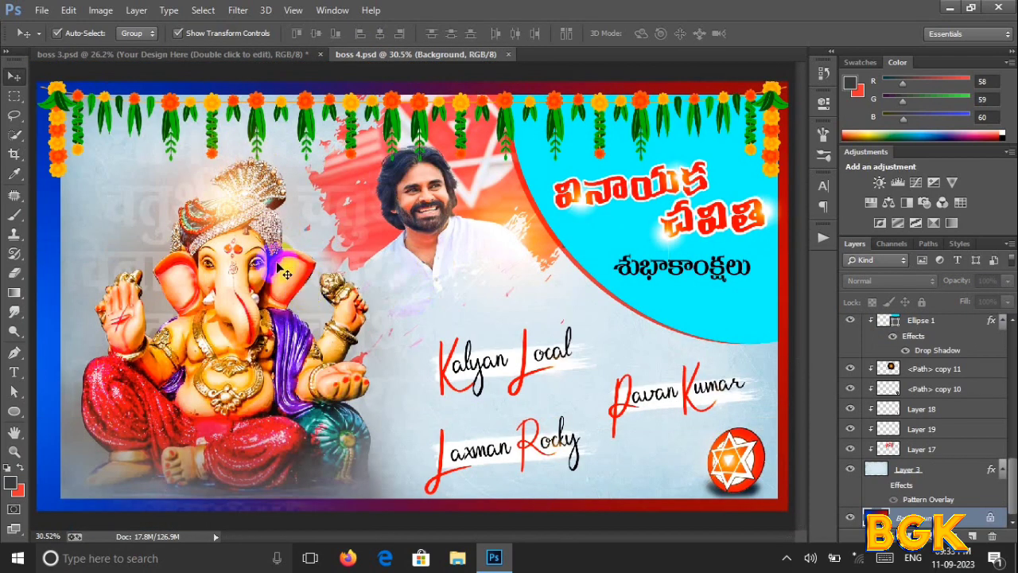
Hide the light flares on <Path> copy 13 through <Path> copy 16 and the name texts in Group 3 copy 2, Group 3 copy and Group 3.
{"action": "scroll", "coordinate": [895, 418], "scroll_direction": "up", "scroll_amount": 5}
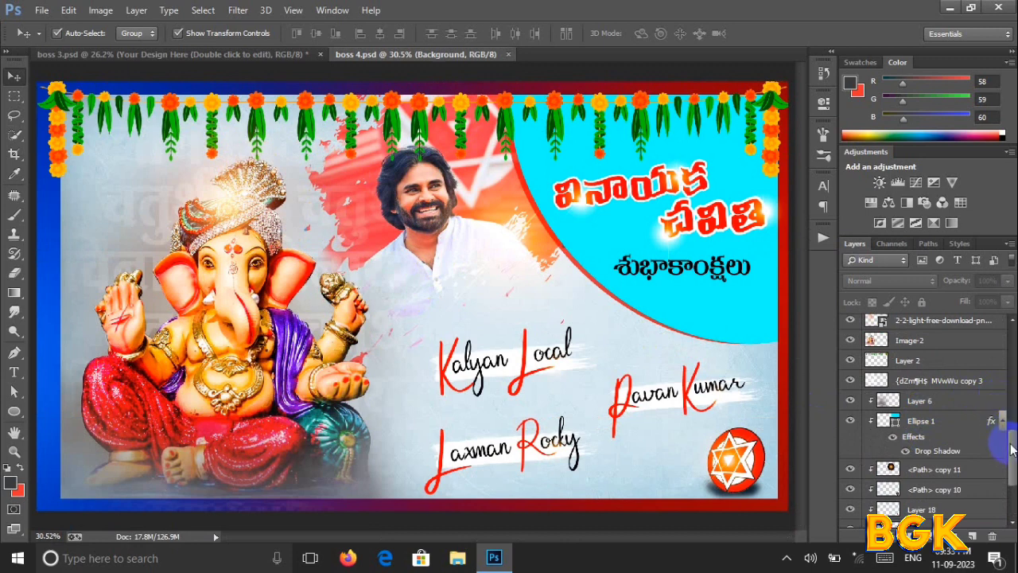
{"action": "left_click_drag", "start_coordinate": [1012, 449], "coordinate": [1012, 350]}
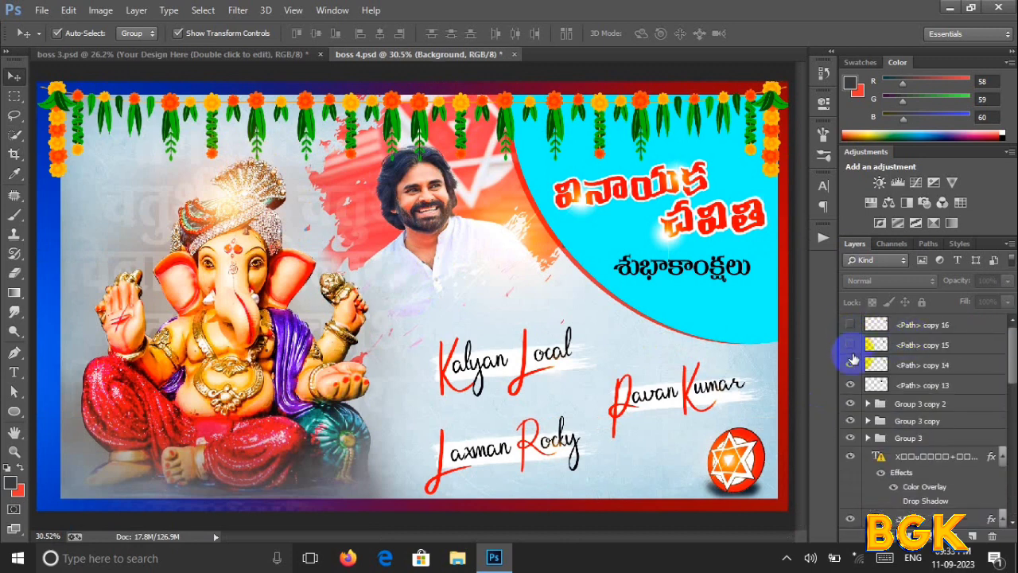
{"action": "left_click", "coordinate": [852, 389]}
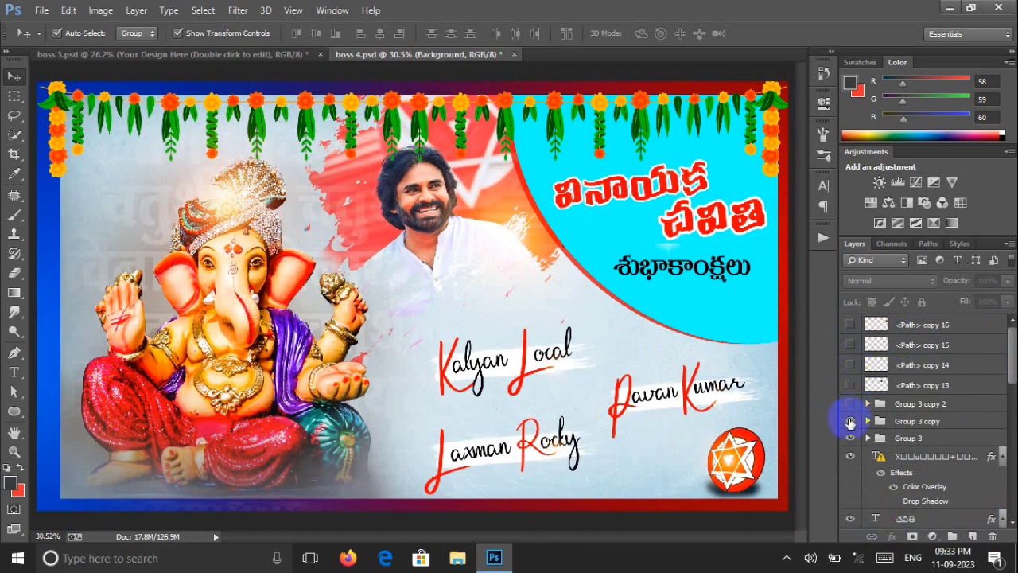
{"action": "left_click", "coordinate": [851, 422]}
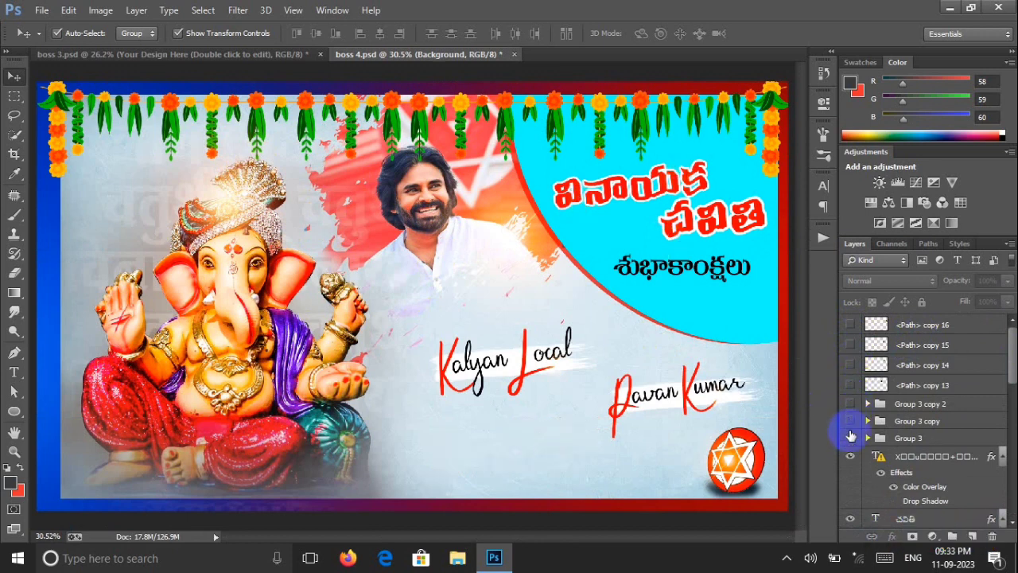
{"action": "left_click", "coordinate": [849, 438]}
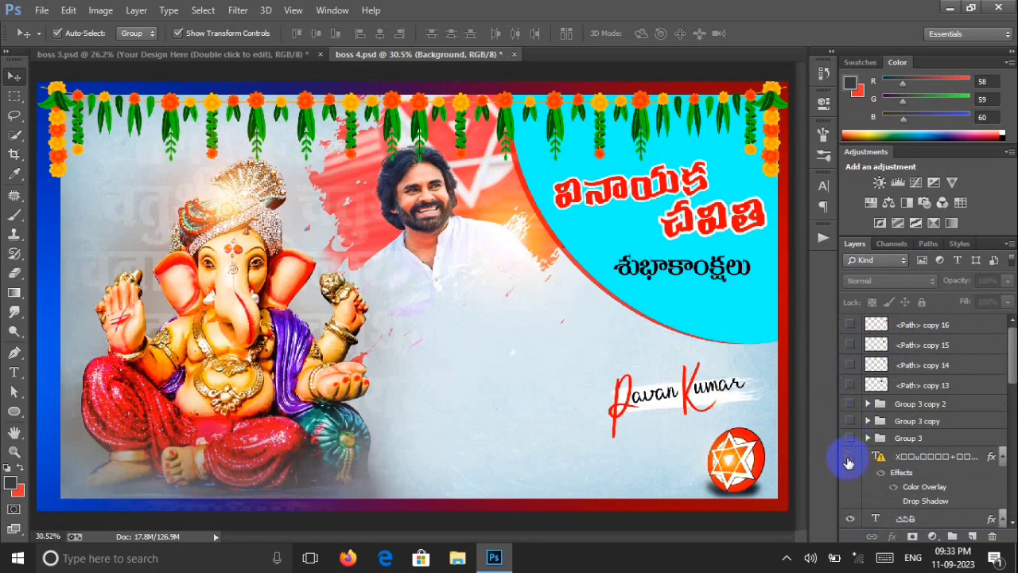
Hide the శుభాకాంక్షలు text and the చవితి and వినాయక title layers.
{"action": "left_click", "coordinate": [850, 457]}
{"action": "scroll", "coordinate": [856, 466], "scroll_direction": "down", "scroll_amount": 3}
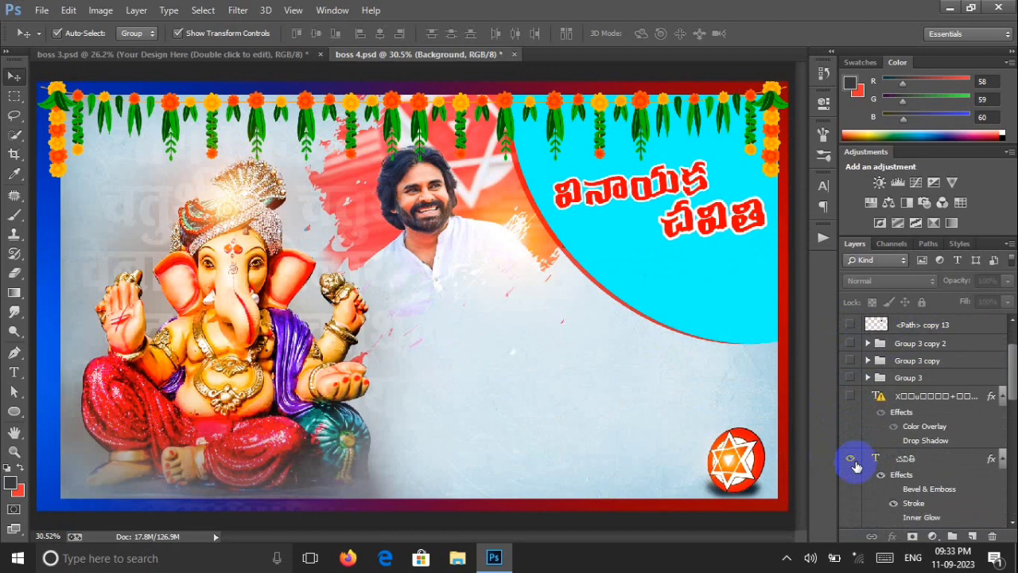
{"action": "left_click", "coordinate": [851, 460]}
{"action": "scroll", "coordinate": [861, 466], "scroll_direction": "down", "scroll_amount": 4}
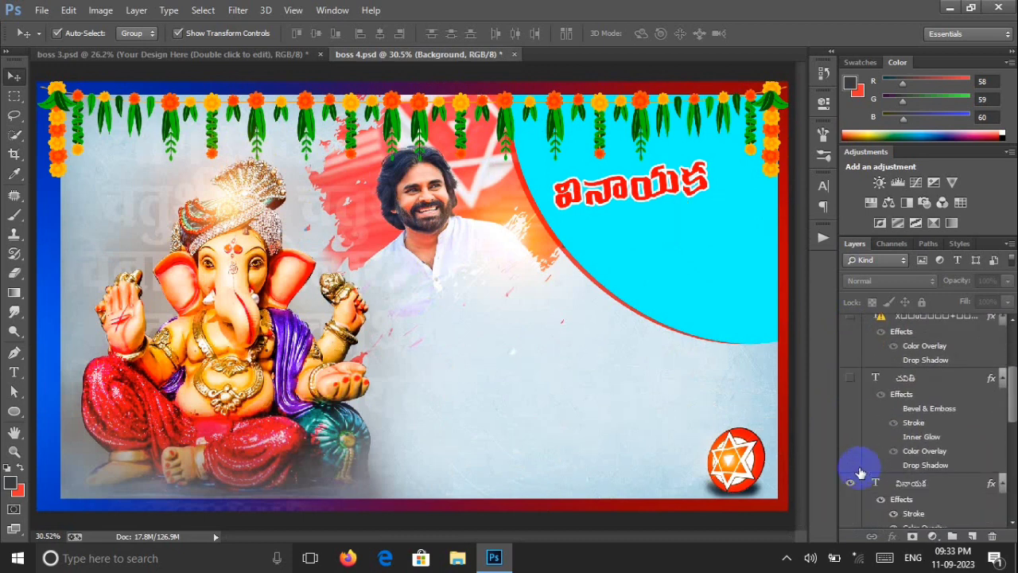
{"action": "scroll", "coordinate": [878, 483], "scroll_direction": "down", "scroll_amount": 4}
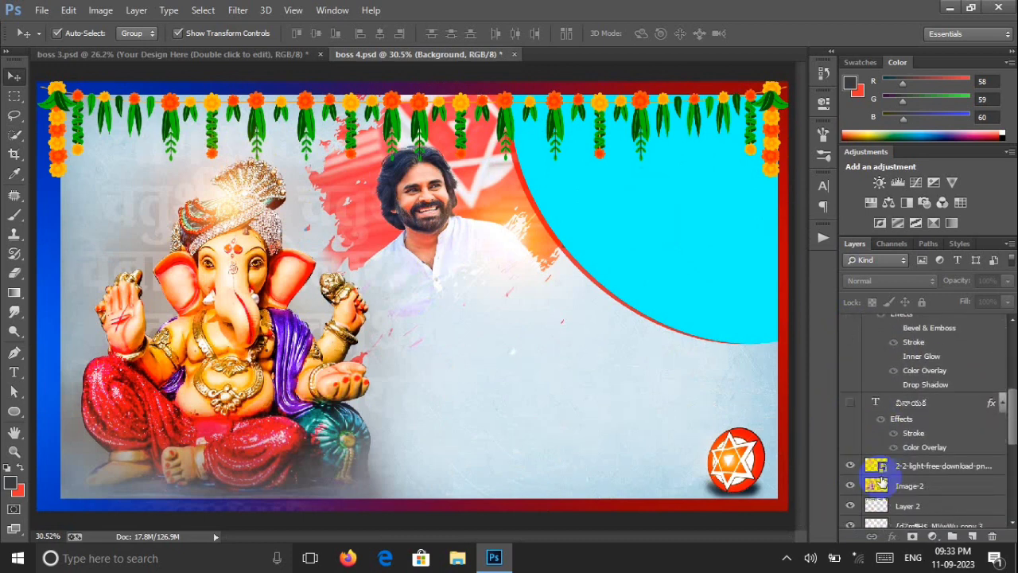
Hide the garland on Layer 2, the Ganesha on Image-2, the light image, the Hindi watermark text, Layer 6 and Ellipse 1.
{"action": "scroll", "coordinate": [864, 474], "scroll_direction": "down", "scroll_amount": 2}
{"action": "left_click", "coordinate": [850, 466]}
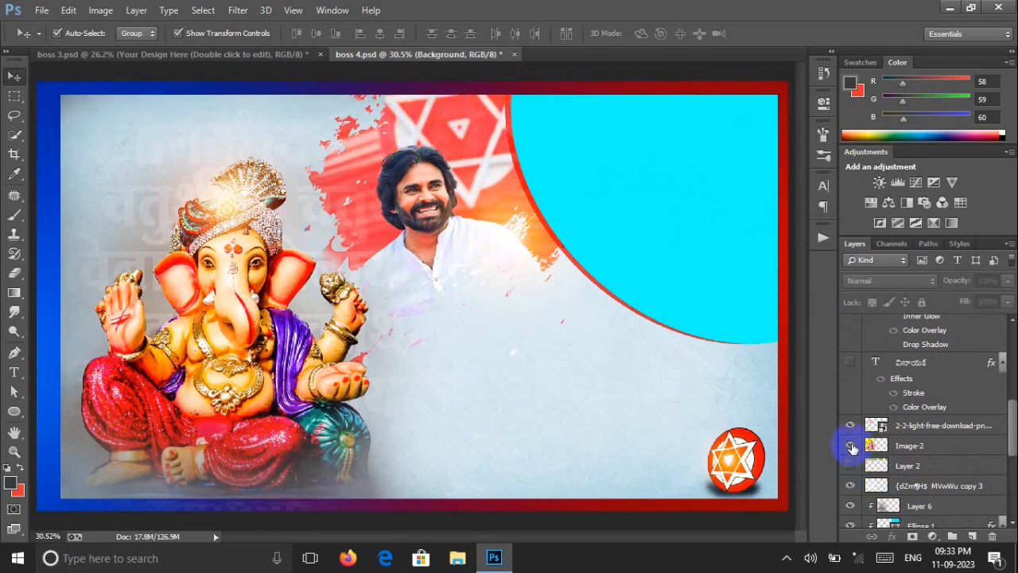
{"action": "left_click", "coordinate": [850, 427]}
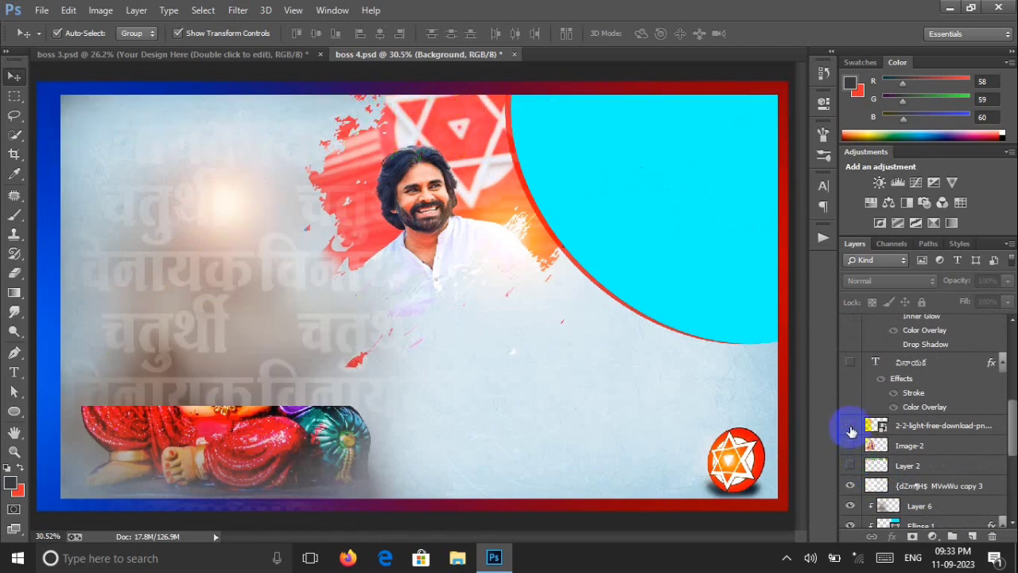
{"action": "scroll", "coordinate": [852, 430], "scroll_direction": "down", "scroll_amount": 2}
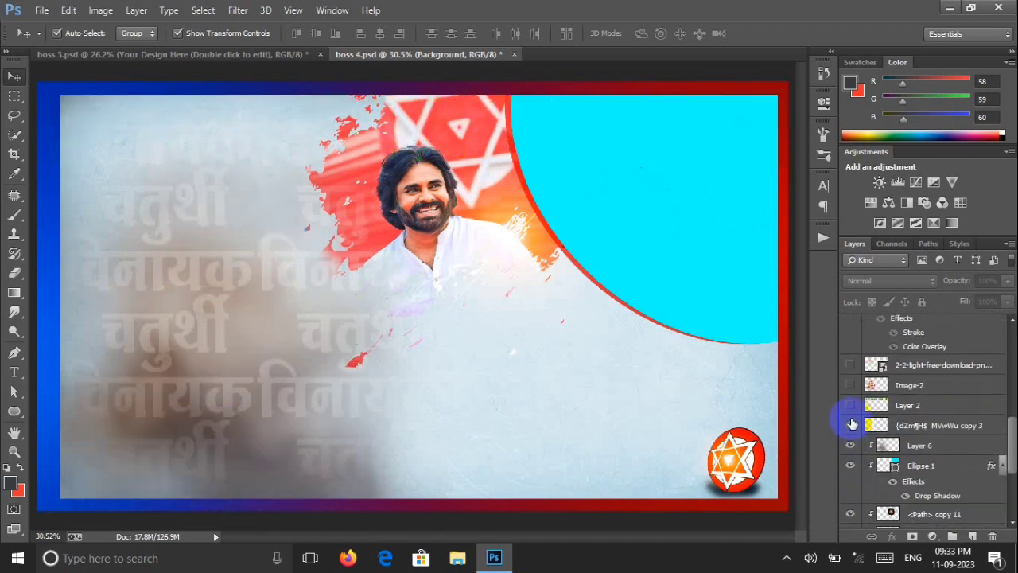
{"action": "left_click", "coordinate": [852, 426]}
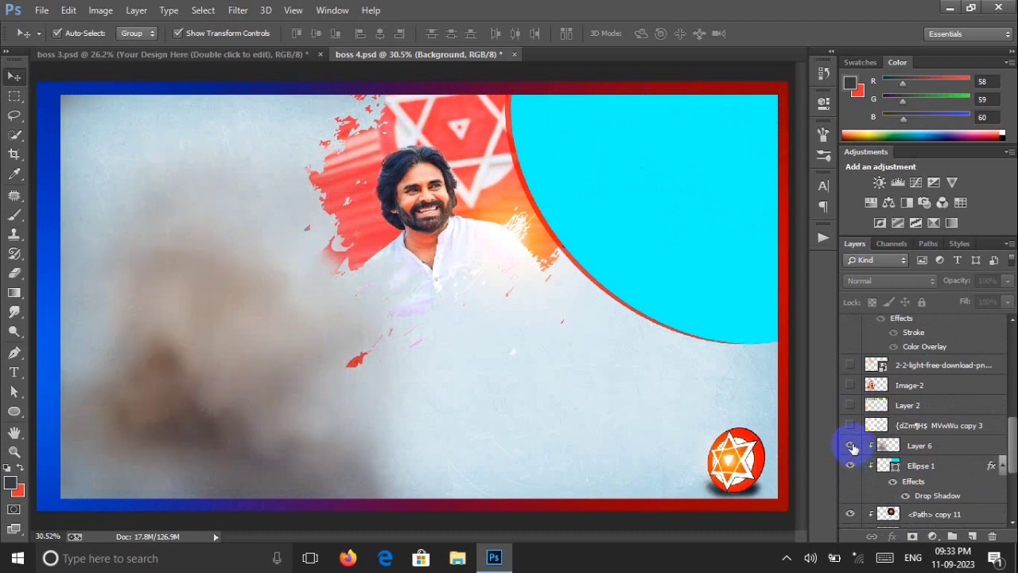
{"action": "left_click", "coordinate": [852, 467]}
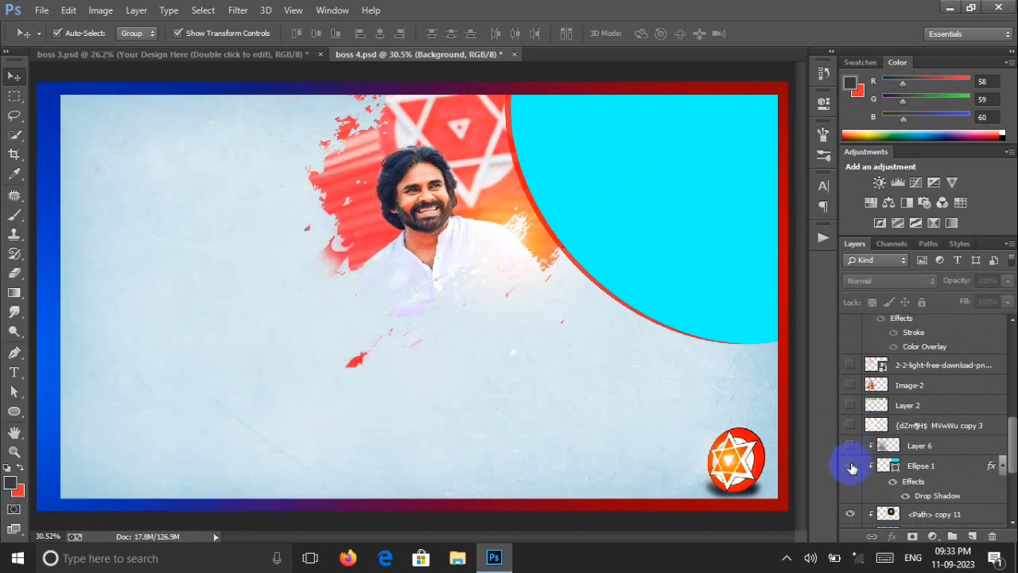
Hide <Path> copy 11, <Path> copy 10, Layer 18, Layer 19, the portrait on Layer 17 and the textured panel on Layer 3.
{"action": "scroll", "coordinate": [870, 477], "scroll_direction": "down", "scroll_amount": 5}
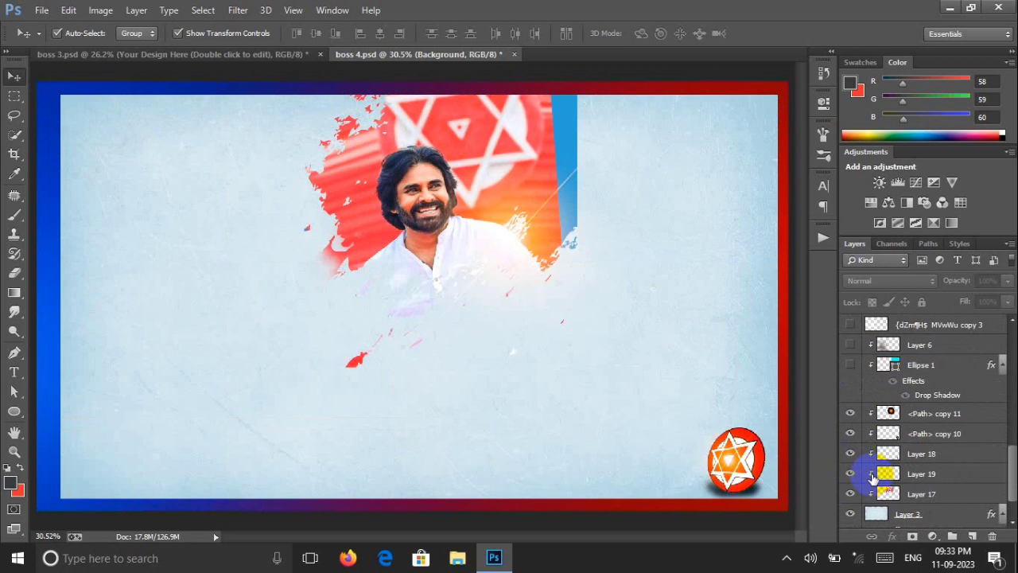
{"action": "left_click", "coordinate": [851, 435]}
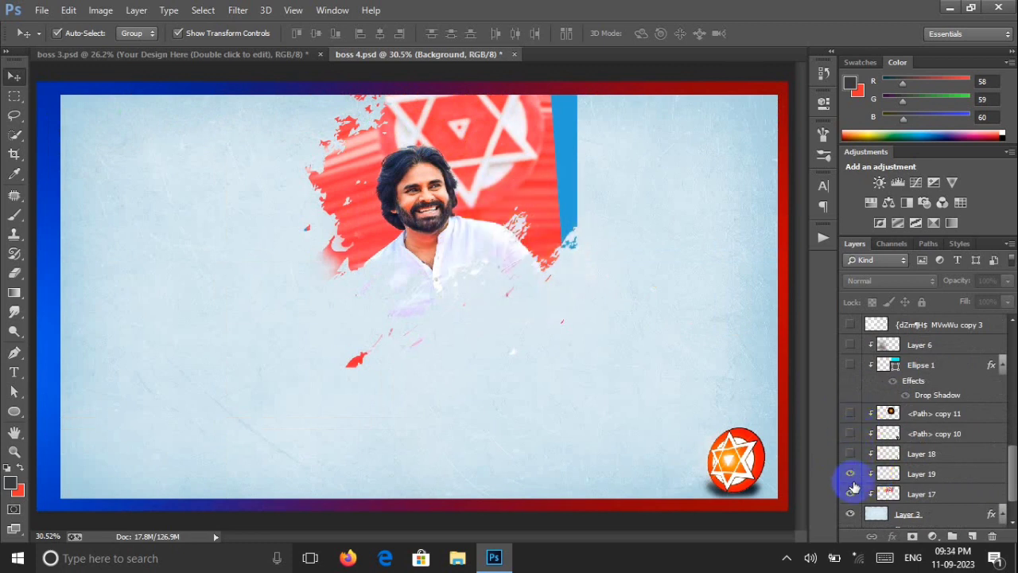
{"action": "left_click", "coordinate": [851, 475]}
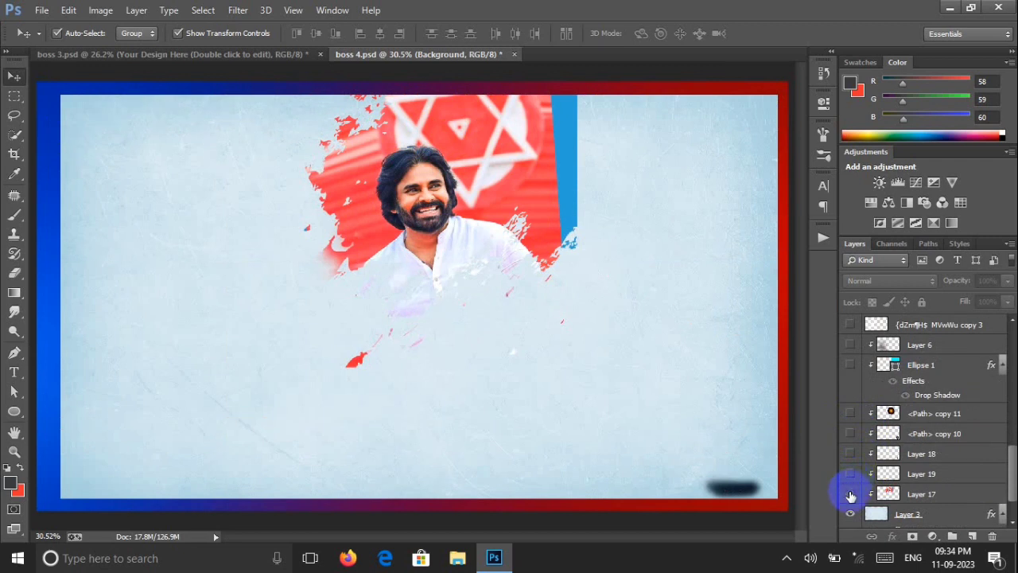
{"action": "left_click", "coordinate": [851, 494]}
{"action": "scroll", "coordinate": [851, 485], "scroll_direction": "down", "scroll_amount": 2}
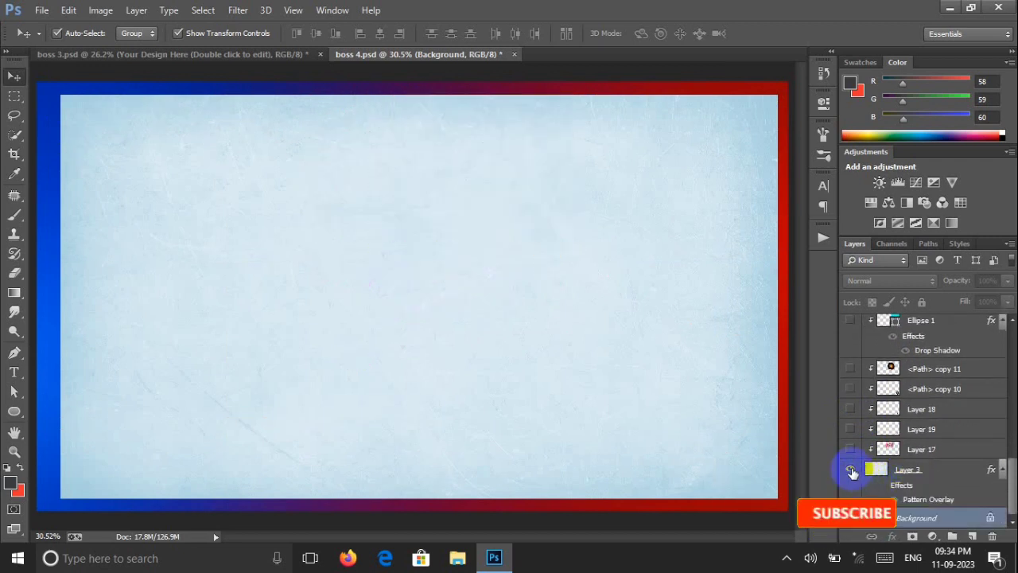
{"action": "left_click", "coordinate": [851, 471]}
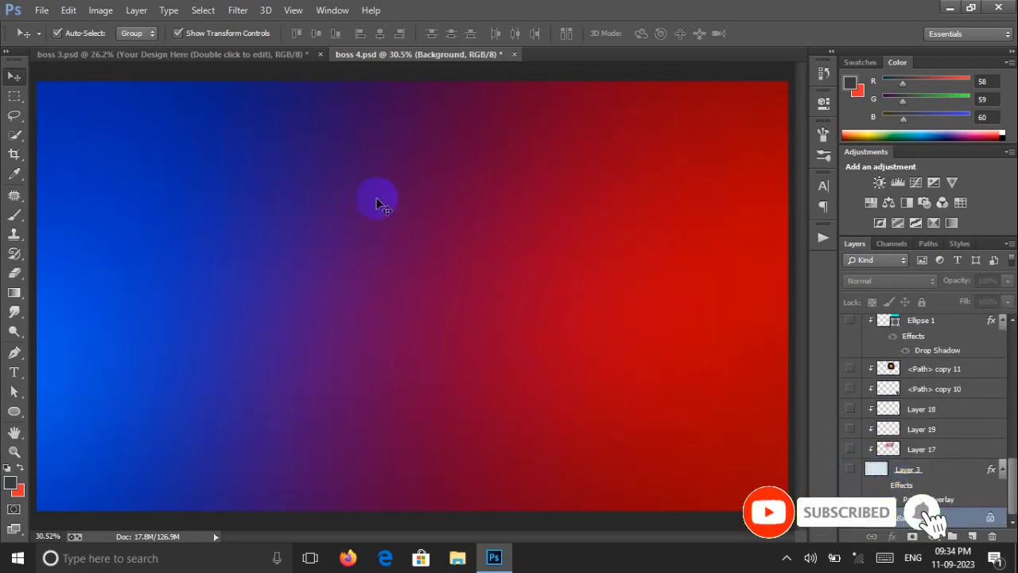
Show the panel on Layer 3, the portrait on Layer 17, Layer 19, Layer 18, <Path> copy 10 and the glow on <Path> copy 11.
{"action": "left_click", "coordinate": [850, 471]}
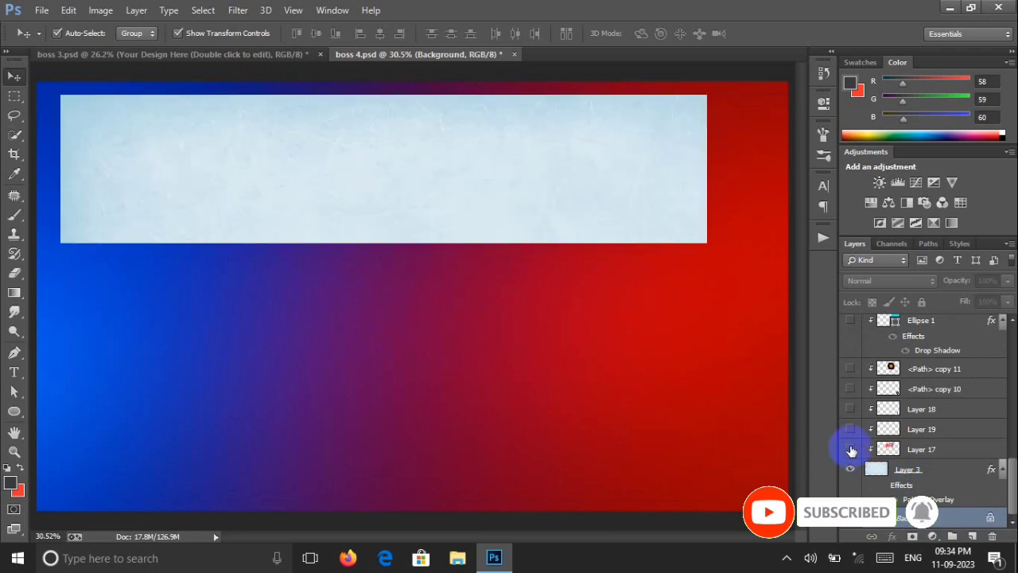
{"action": "left_click_drag", "start_coordinate": [851, 446], "coordinate": [854, 407]}
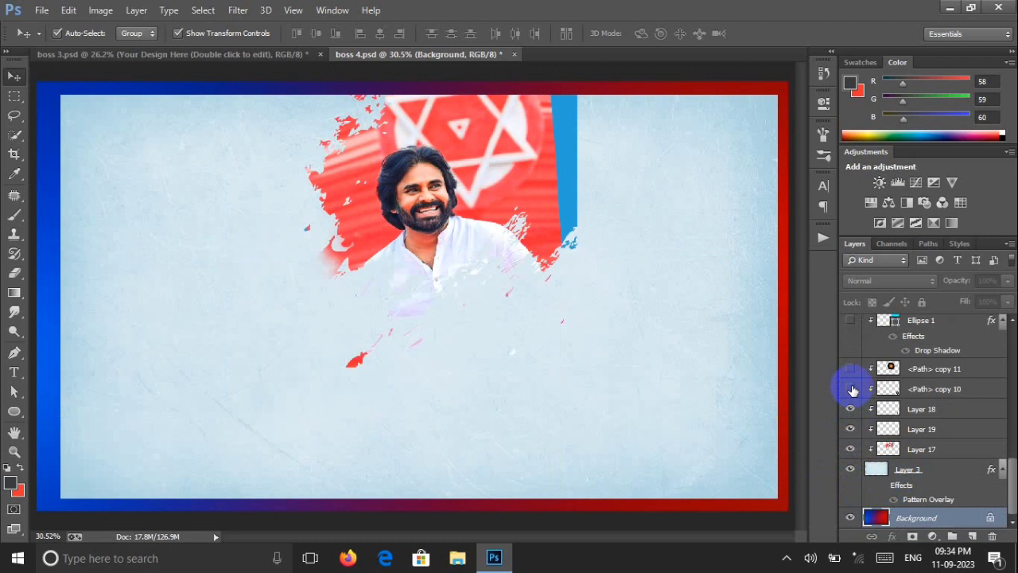
{"action": "left_click", "coordinate": [852, 389]}
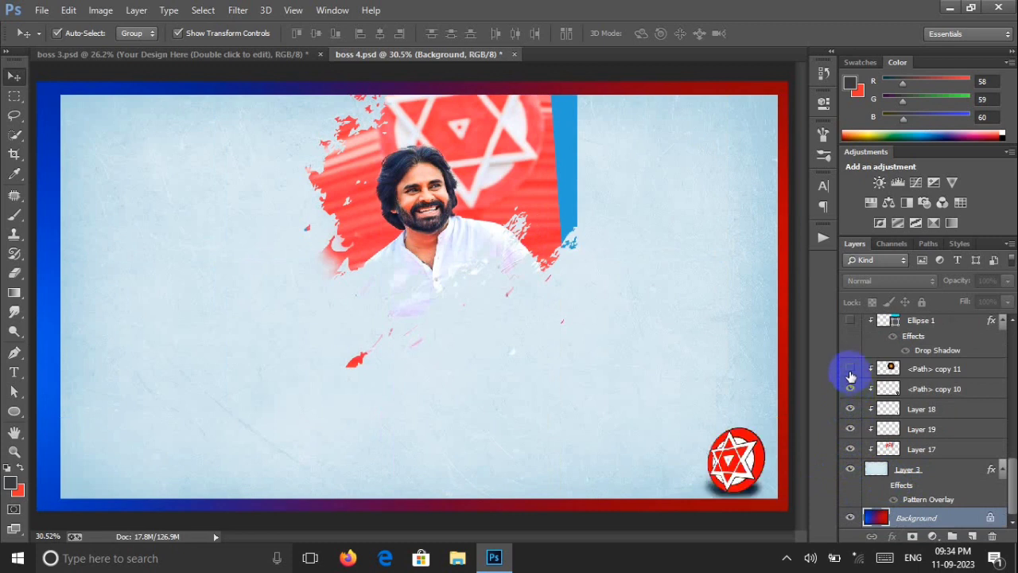
{"action": "left_click", "coordinate": [850, 370]}
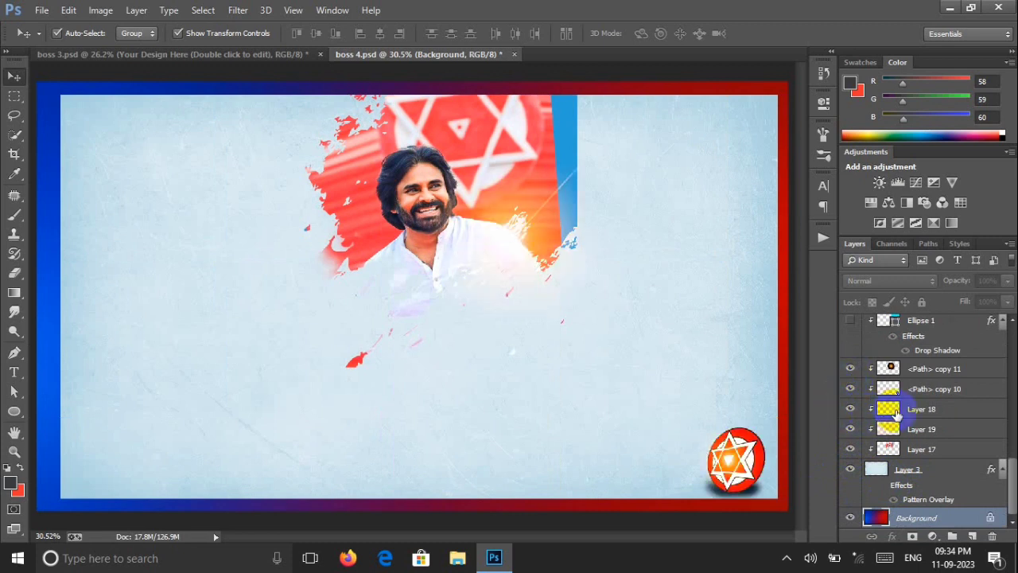
Show the cyan Ellipse 1, the blurred Layer 6, the Hindi watermark text and the garland on Layer 2.
{"action": "scroll", "coordinate": [883, 406], "scroll_direction": "up", "scroll_amount": 2}
{"action": "left_click", "coordinate": [851, 381]}
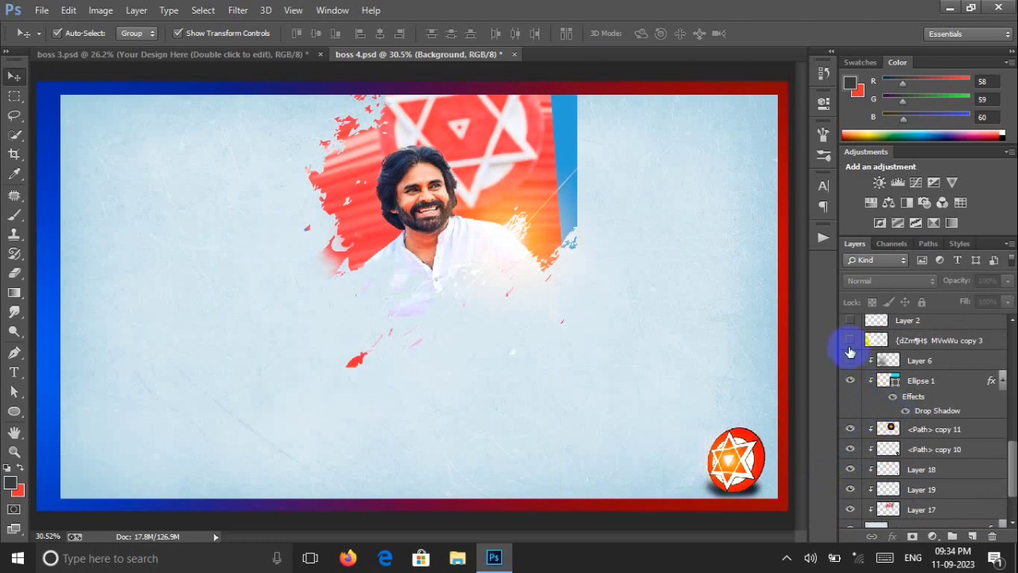
{"action": "left_click", "coordinate": [850, 359]}
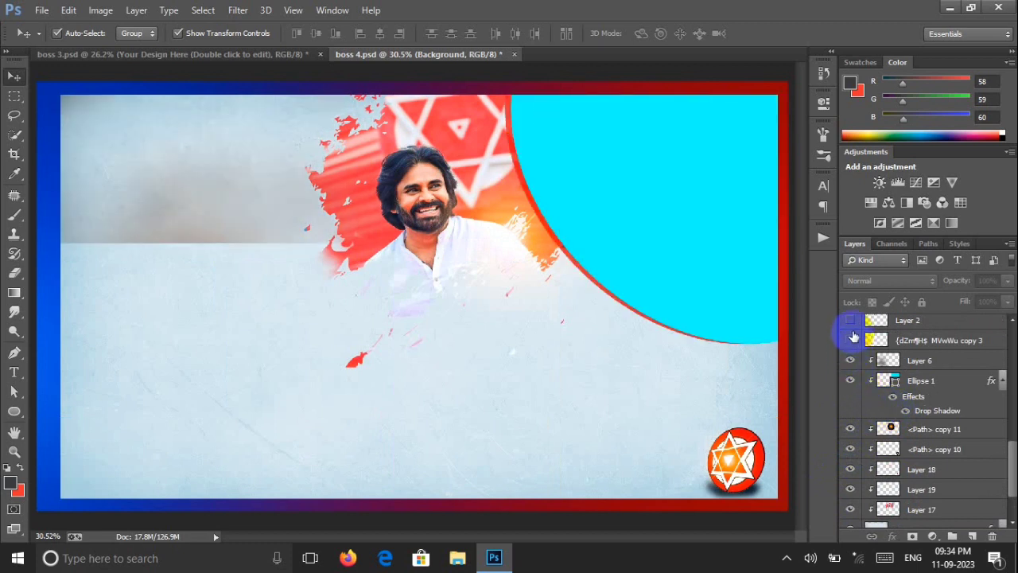
{"action": "left_click", "coordinate": [850, 340]}
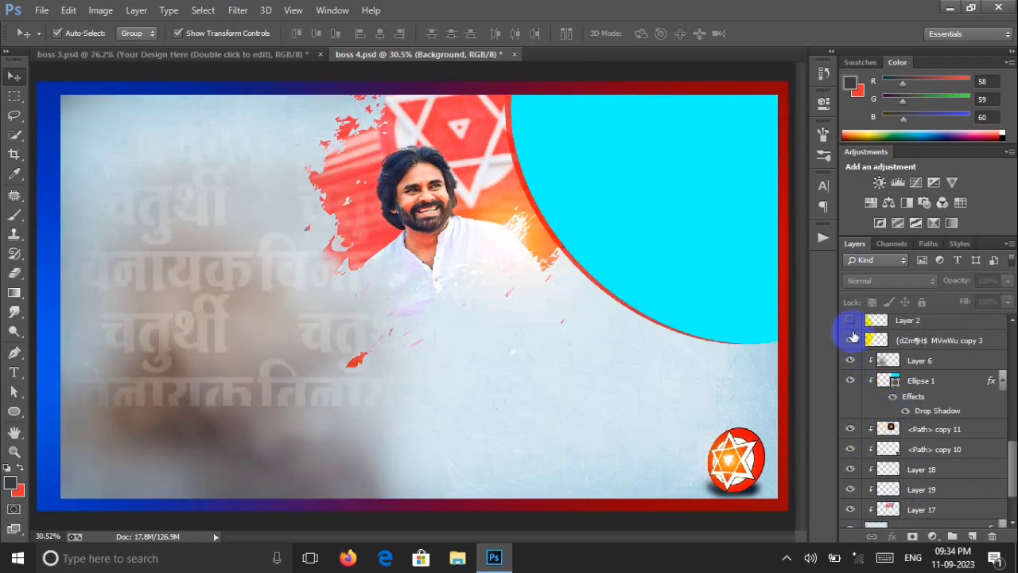
{"action": "left_click", "coordinate": [851, 321]}
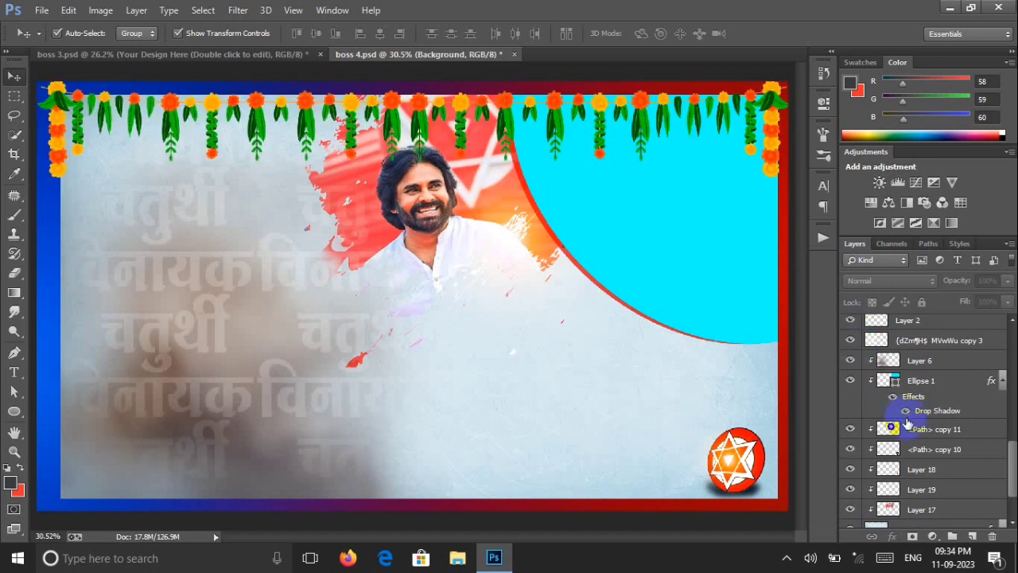
Show the Ganesha on Image-2, the light image and the red Telugu title texts వినాయక and చవితి.
{"action": "scroll", "coordinate": [907, 421], "scroll_direction": "up", "scroll_amount": 3}
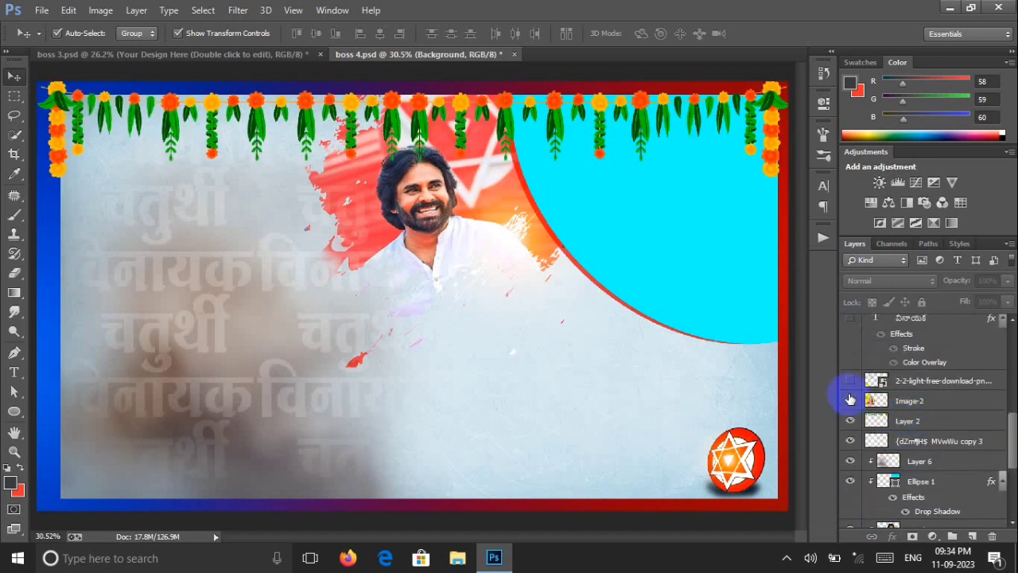
{"action": "left_click", "coordinate": [850, 400]}
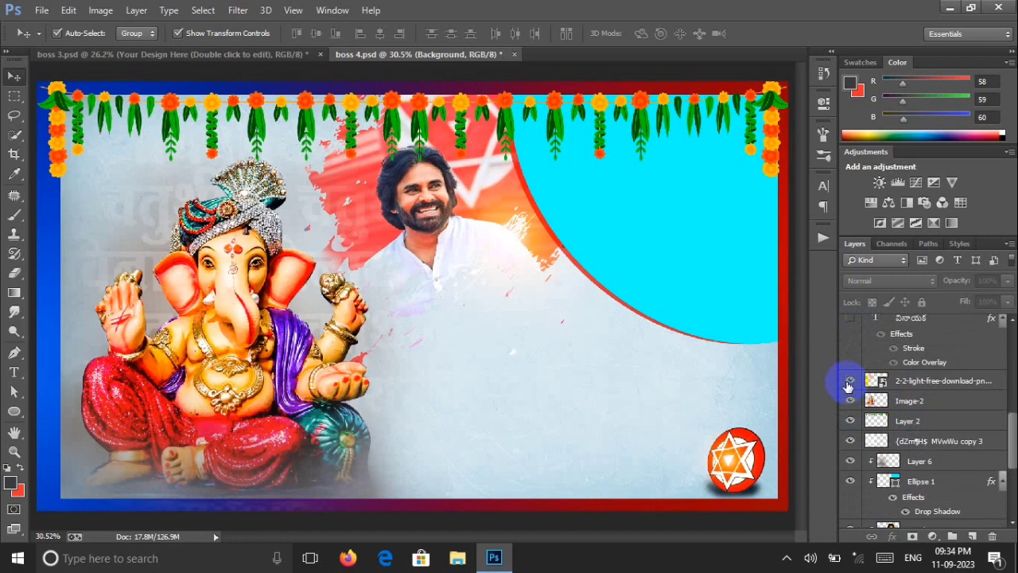
{"action": "left_click", "coordinate": [850, 381]}
{"action": "scroll", "coordinate": [891, 385], "scroll_direction": "up", "scroll_amount": 3}
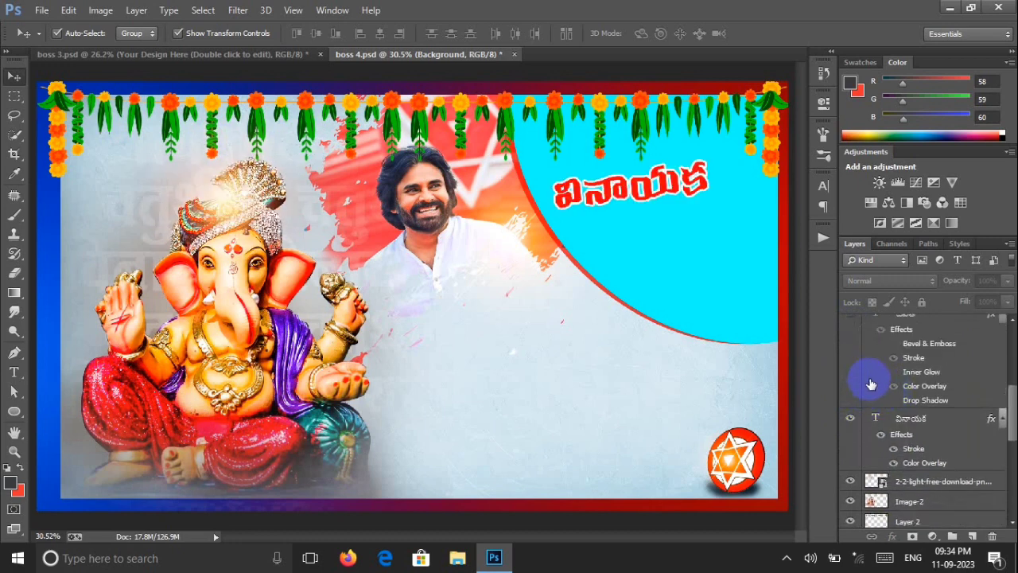
{"action": "scroll", "coordinate": [871, 384], "scroll_direction": "up", "scroll_amount": 3}
{"action": "left_click", "coordinate": [851, 413]}
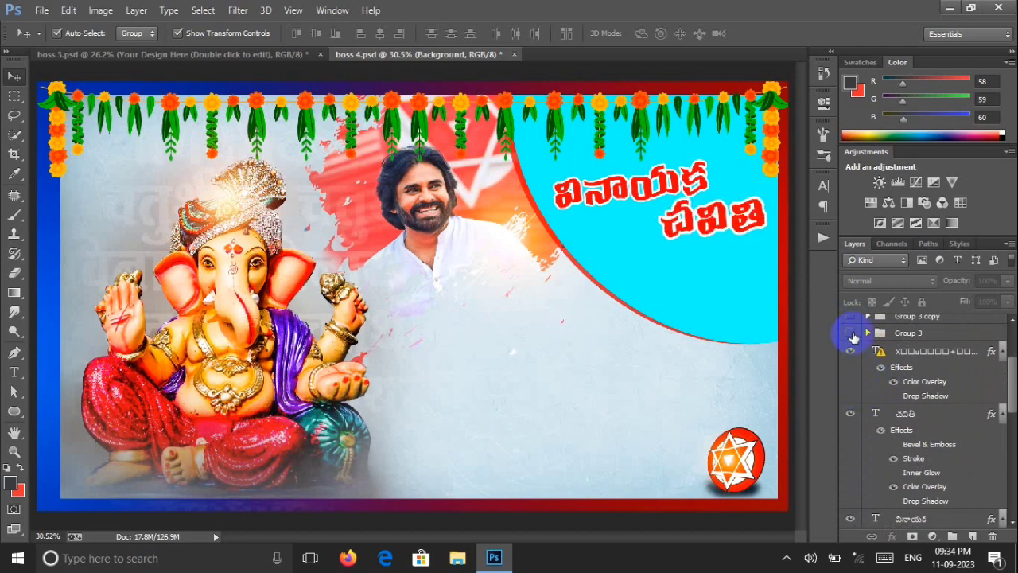
Show the శుభాకాంక్షలు text, Group 3, Group 3 copy, Group 3 copy 2 and <Path> copy 13 through <Path> copy 16.
{"action": "left_click", "coordinate": [851, 335]}
{"action": "scroll", "coordinate": [891, 445], "scroll_direction": "up", "scroll_amount": 3}
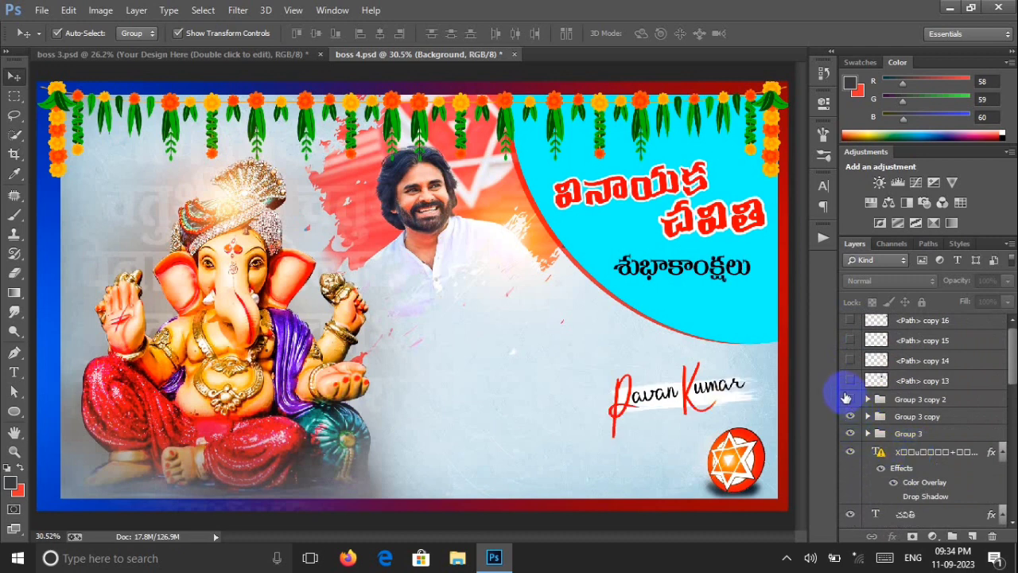
{"action": "left_click", "coordinate": [850, 381]}
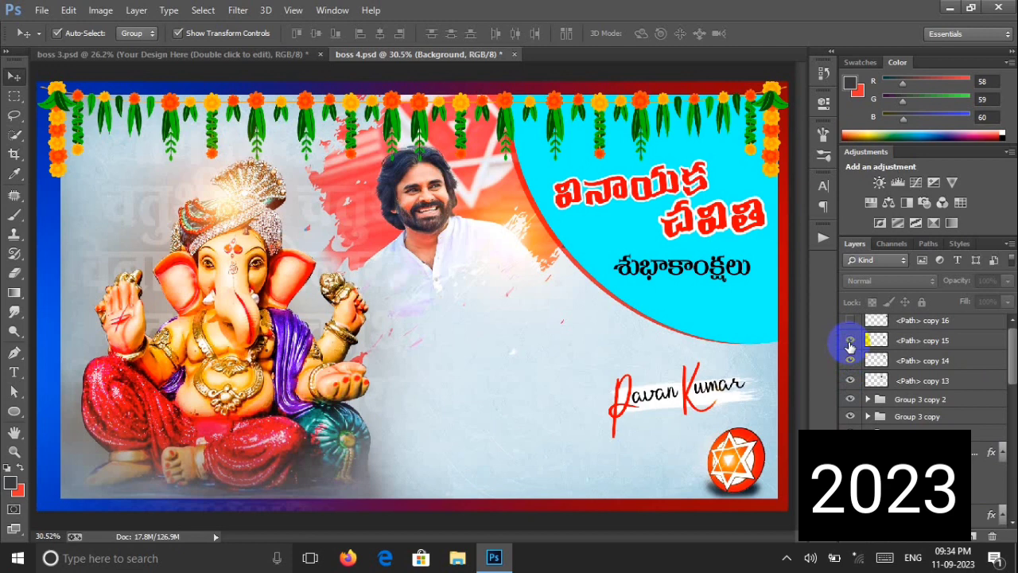
{"action": "left_click", "coordinate": [852, 321]}
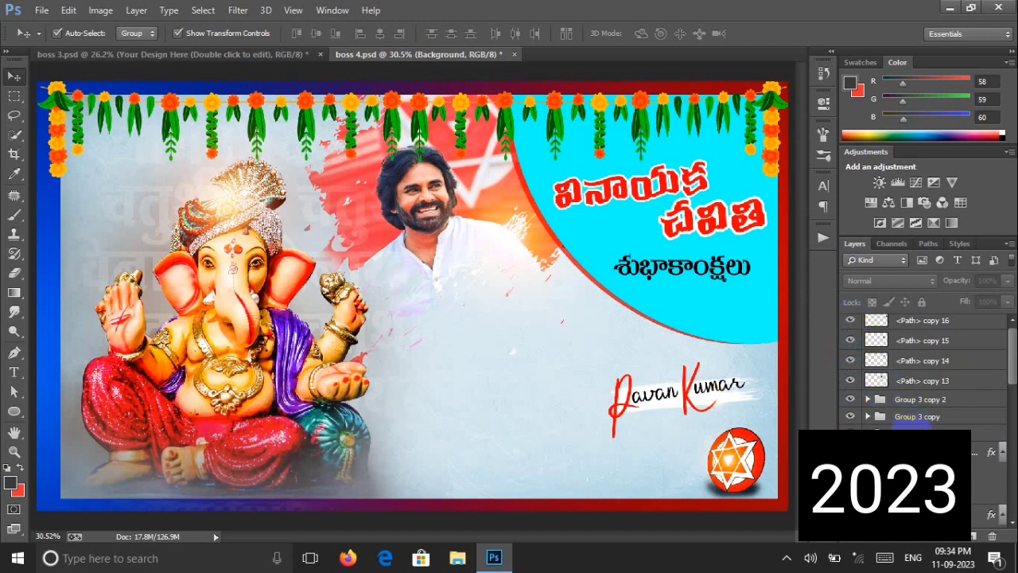
{"action": "scroll", "coordinate": [912, 440], "scroll_direction": "up", "scroll_amount": 1}
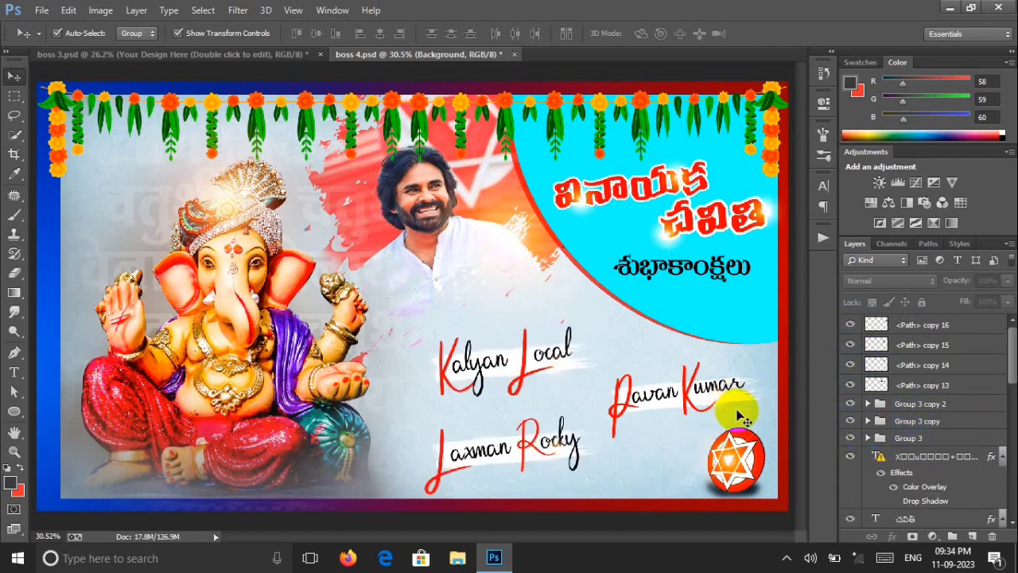
Examine the restored banner up close around the Ganesha, the portrait, the title and the signatures, and return to the whole design.
{"action": "left_click", "coordinate": [367, 254], "text": "ctrl"}
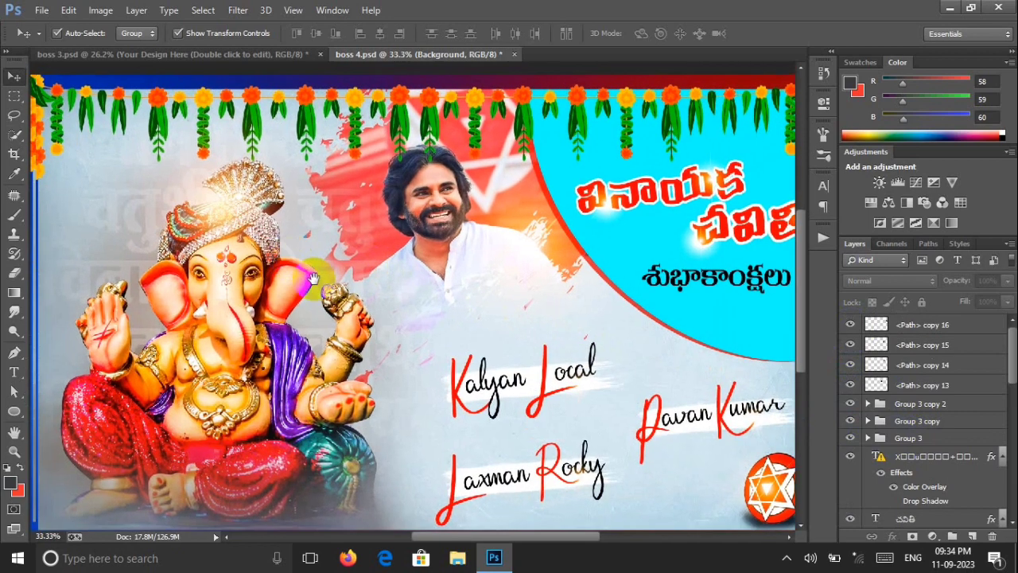
{"action": "left_click", "coordinate": [276, 306], "text": "ctrl"}
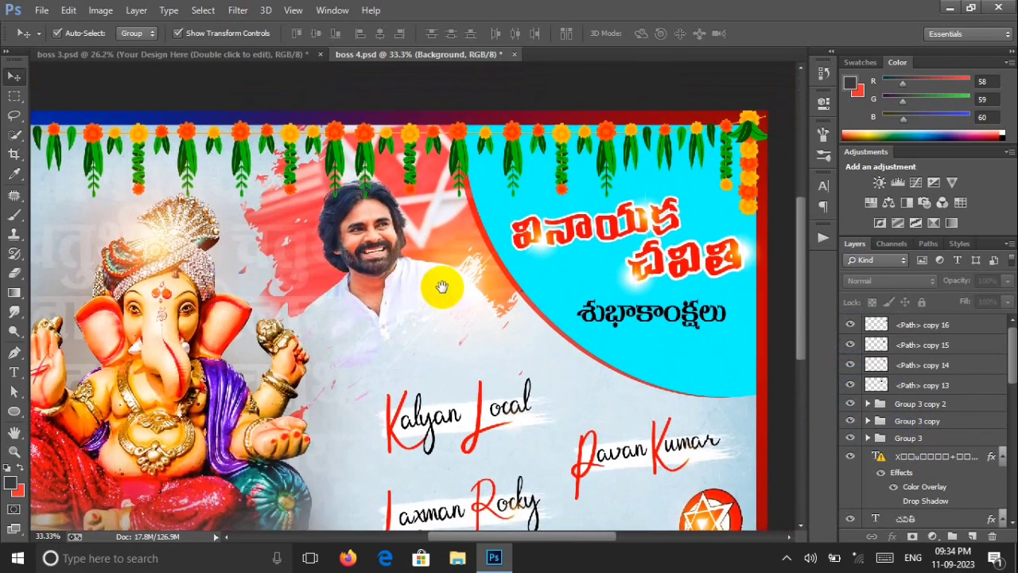
{"action": "left_click_drag", "start_coordinate": [439, 289], "coordinate": [546, 202]}
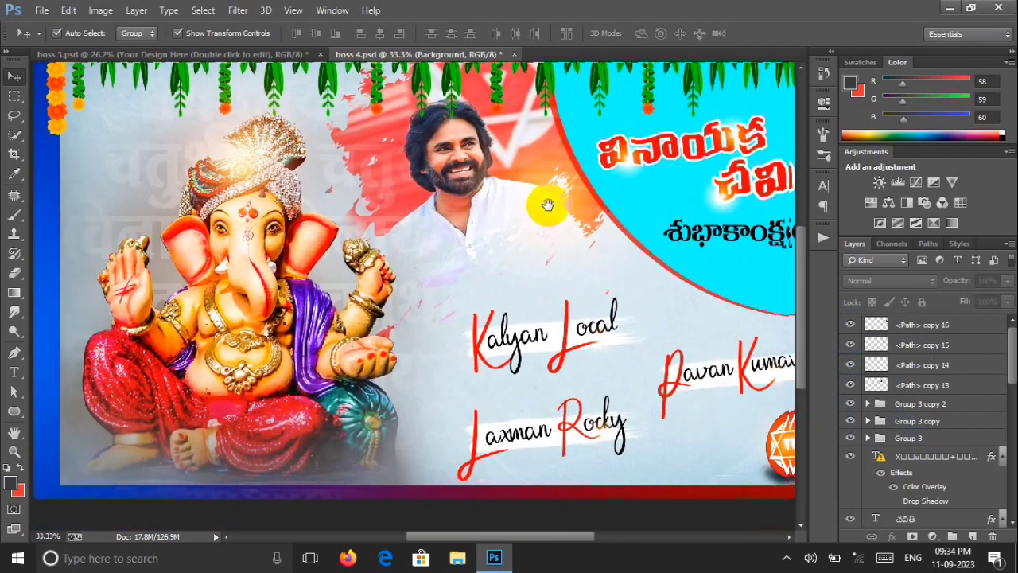
{"action": "right_click", "coordinate": [466, 213]}
{"action": "left_click", "coordinate": [476, 217]}
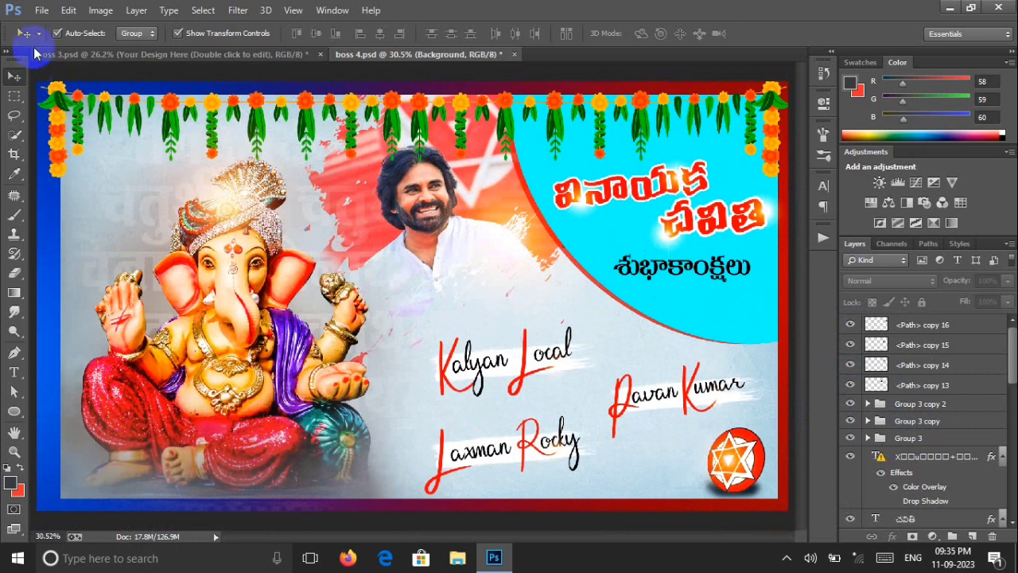
{"action": "left_click", "coordinate": [504, 546]}
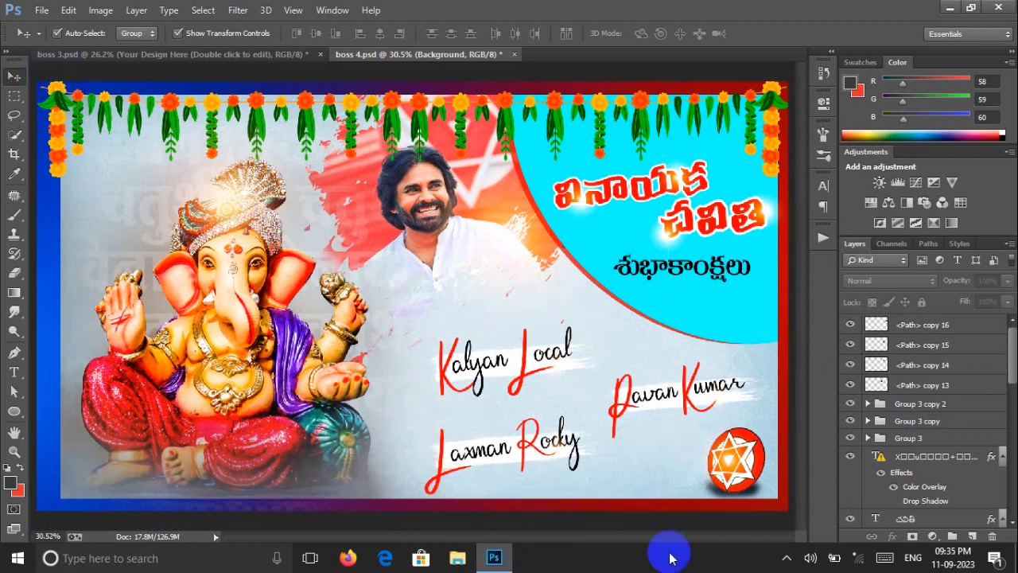